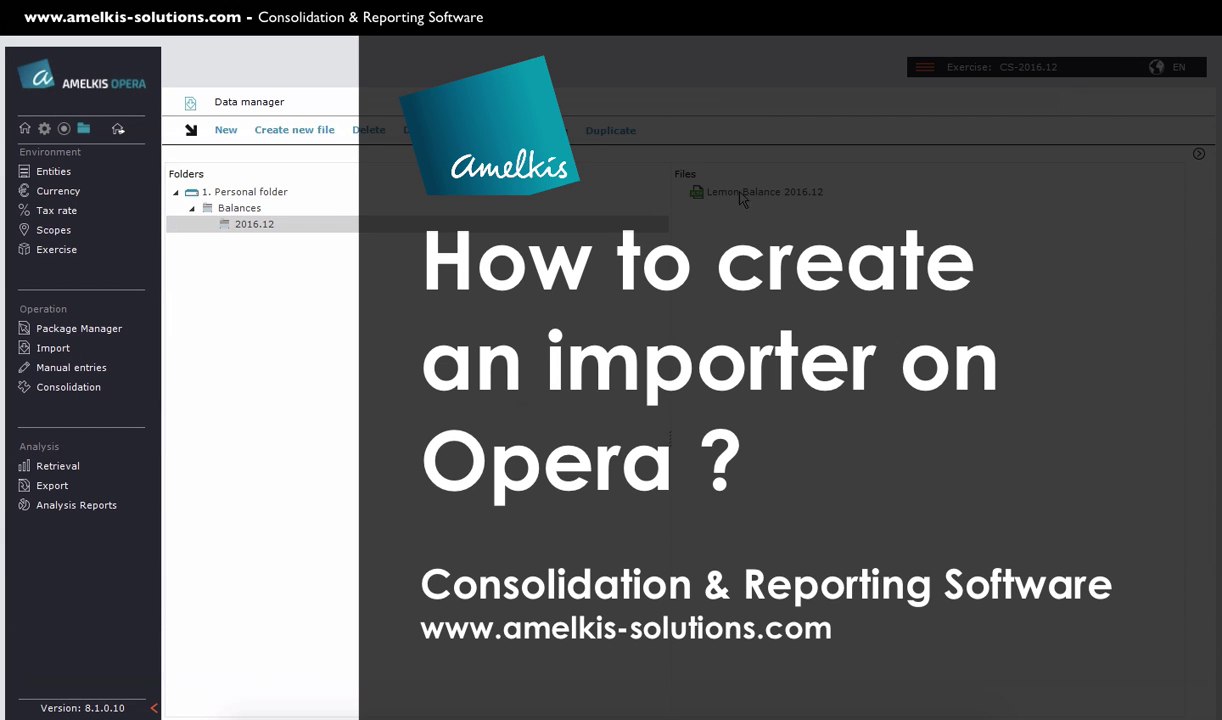
# Bring up the actions menu for the Lemon Balance 2016.12 file in the Data manager
pyautogui.rightClick(740, 196)
# Open Lemon Balance 2016.12 in Excel and inspect the Account, Description, Debit, Credit and Balance columns
pyautogui.moveTo(800, 203)
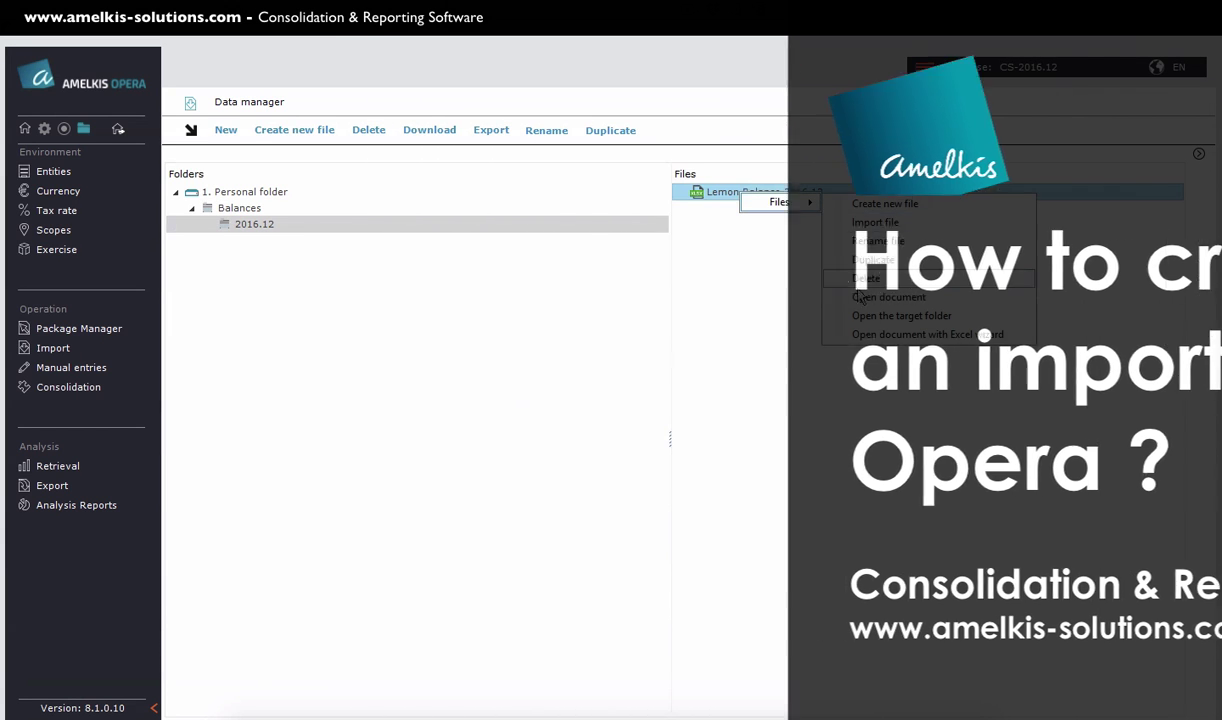
pyautogui.click(863, 298)
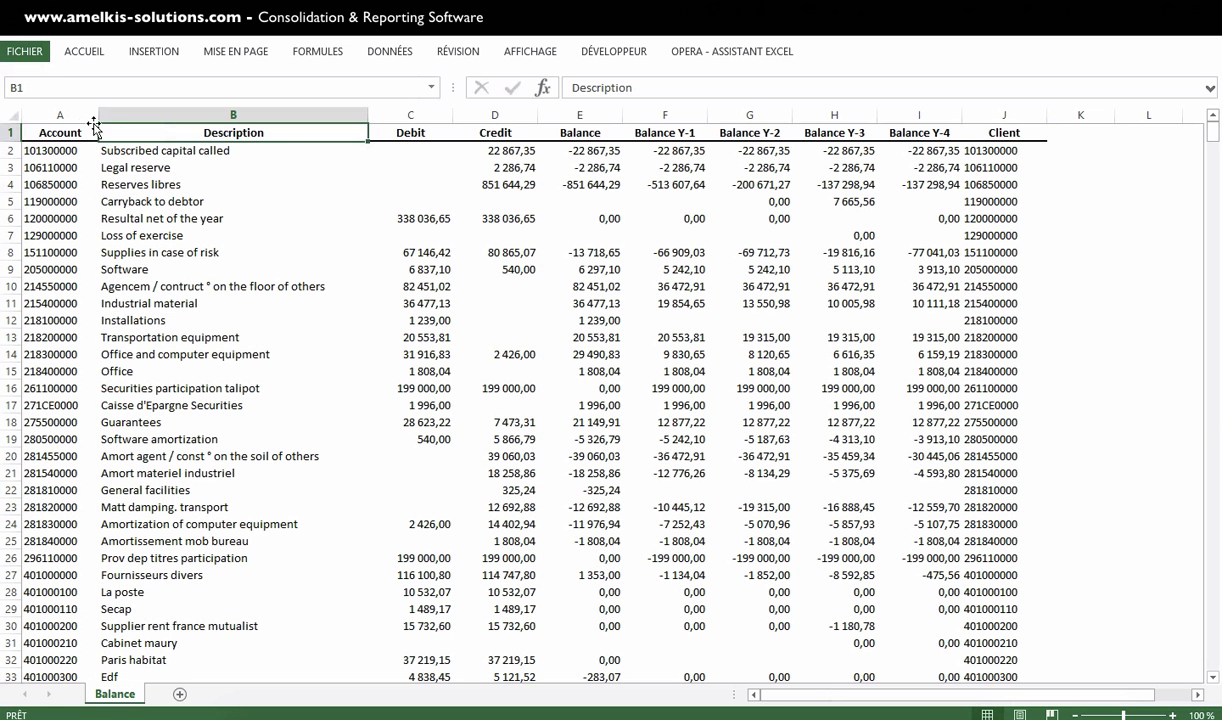
pyautogui.click(66, 115)
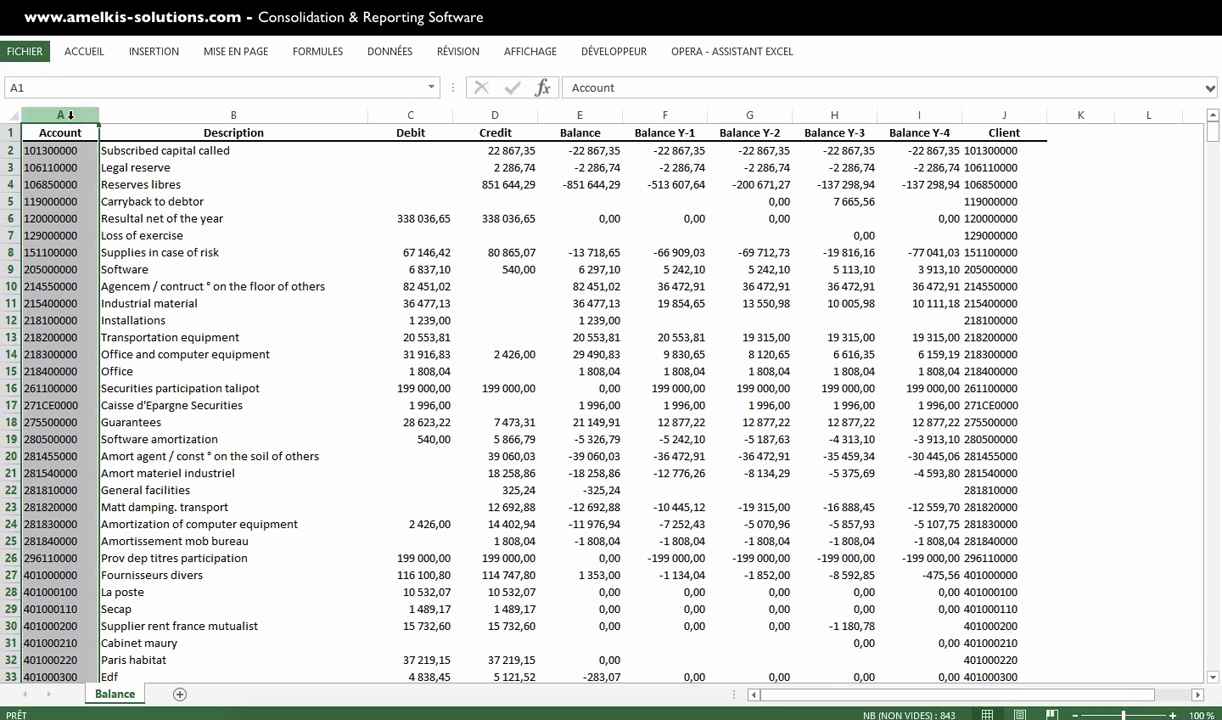
pyautogui.moveTo(70, 115); pyautogui.dragTo(162, 115)
pyautogui.click(162, 115)
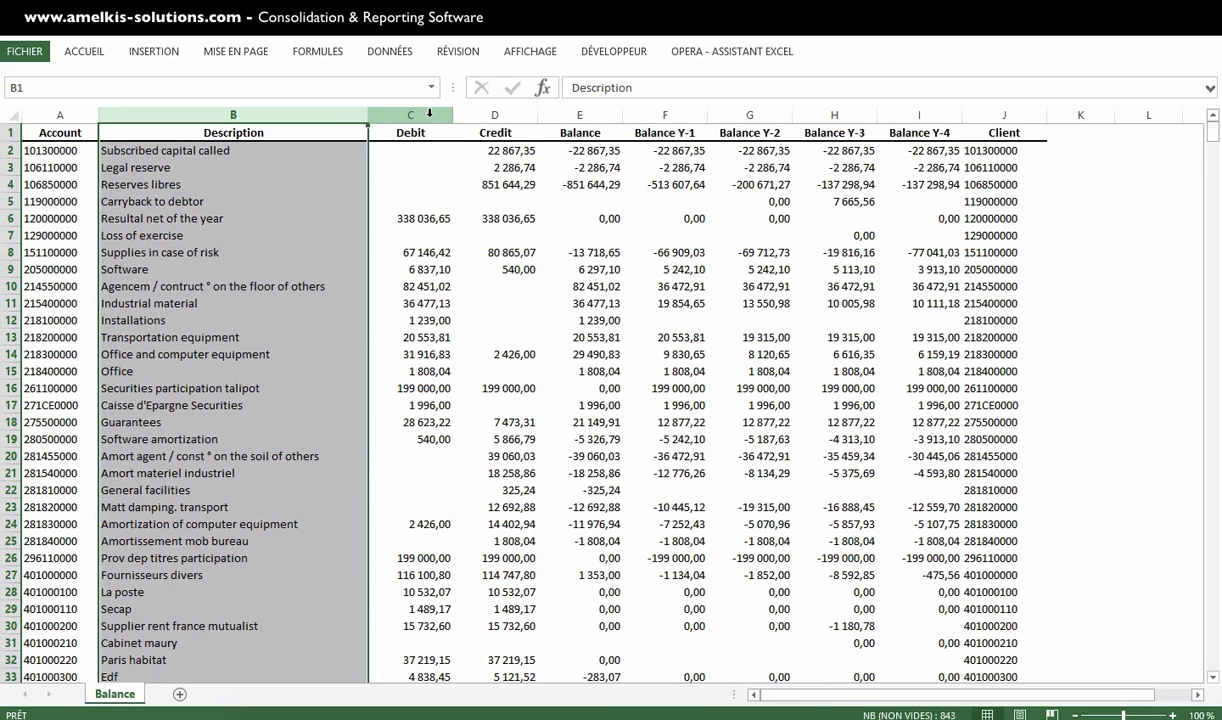
pyautogui.click(430, 116)
pyautogui.click(482, 113)
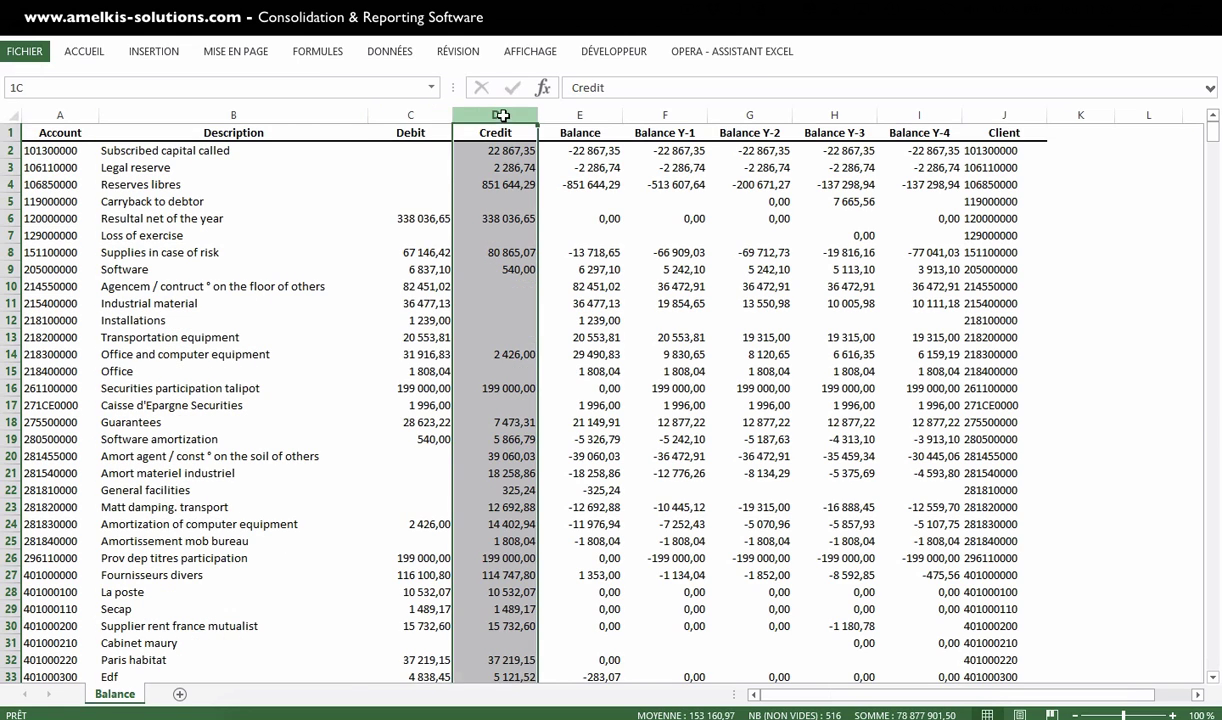
pyautogui.click(594, 113)
# Inspect the Balance Y-1 to Y-4 and Client columns, then header row 1 and account rows 2-17
pyautogui.click(662, 113)
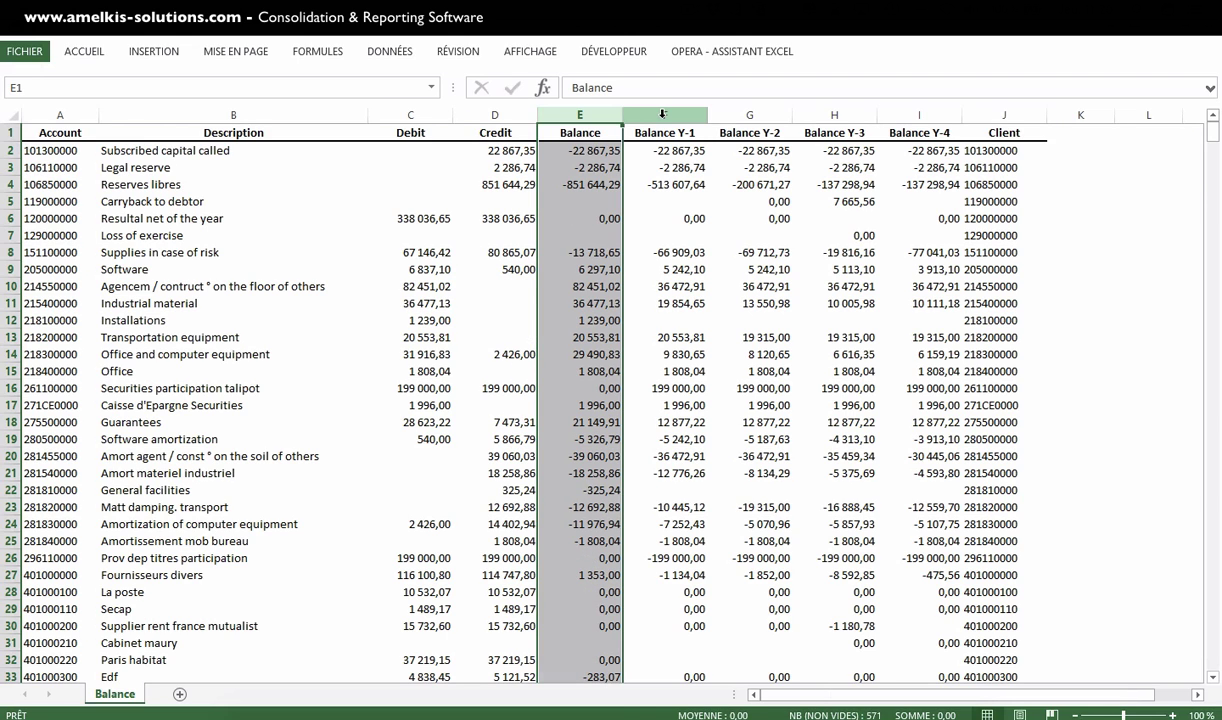
pyautogui.moveTo(662, 113); pyautogui.dragTo(749, 113)
pyautogui.click(834, 113)
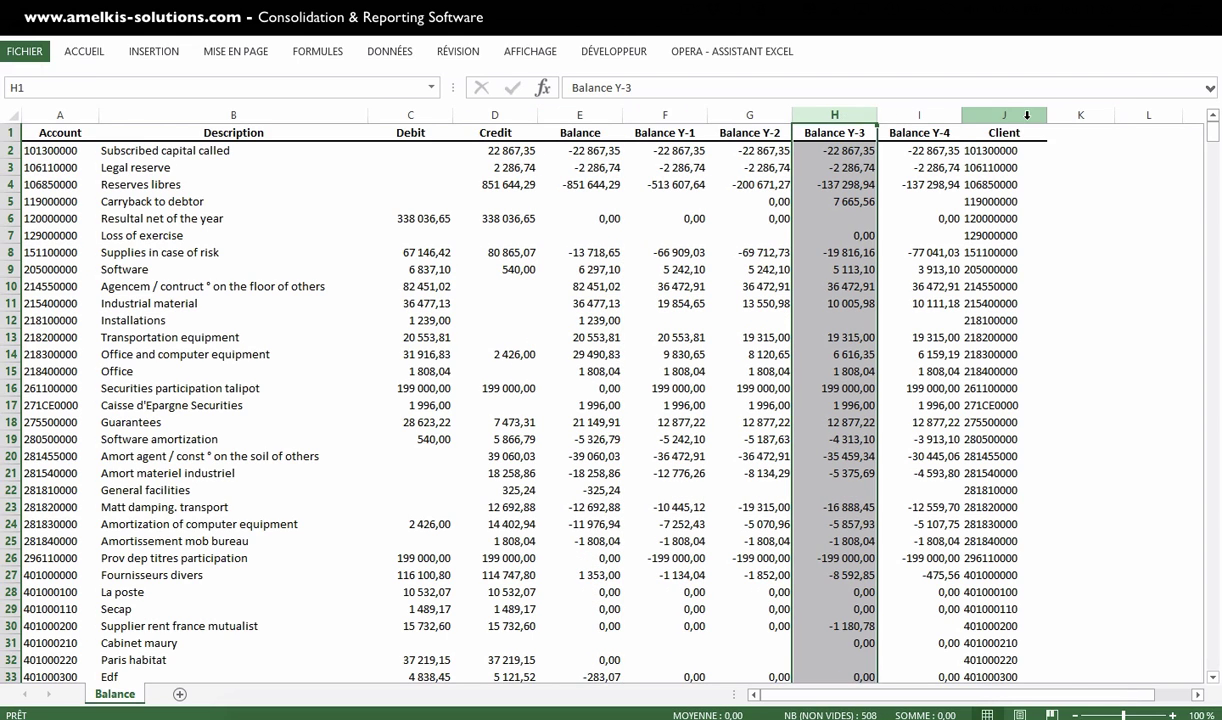
pyautogui.moveTo(1004, 113); pyautogui.dragTo(919, 113)
pyautogui.moveTo(677, 118); pyautogui.dragTo(615, 113)
pyautogui.click(6, 132)
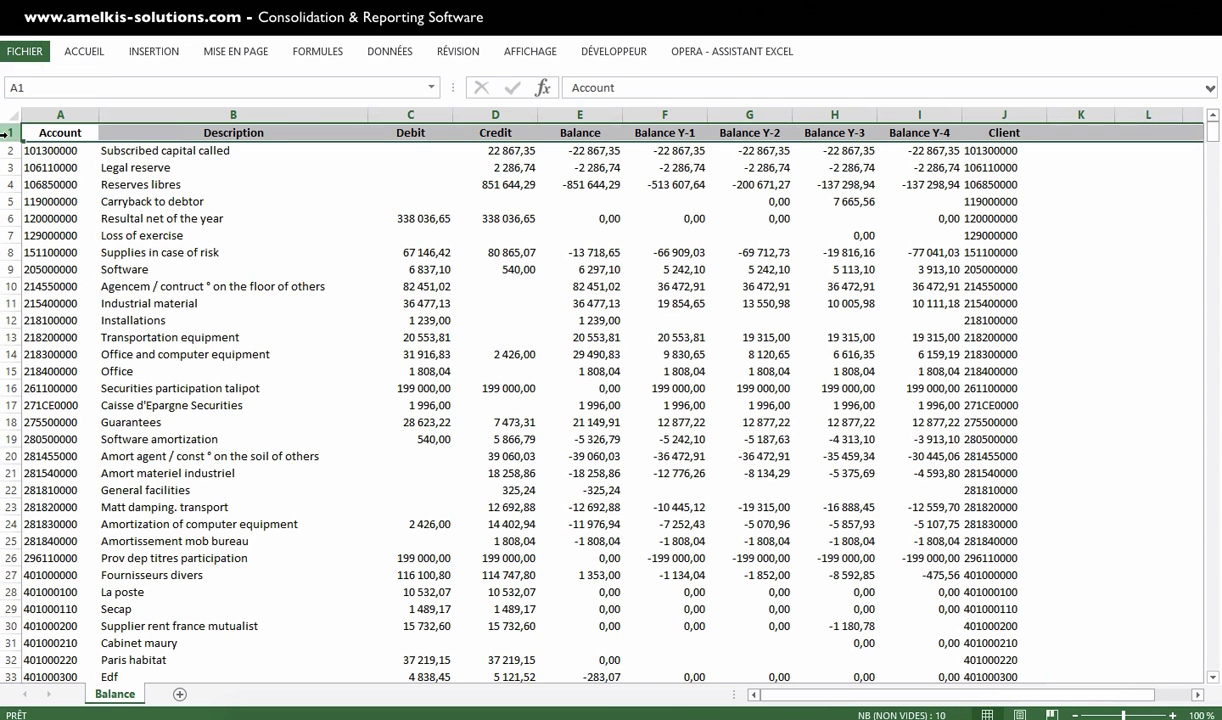
pyautogui.moveTo(10, 150); pyautogui.dragTo(22, 390)
pyautogui.click(165, 284)
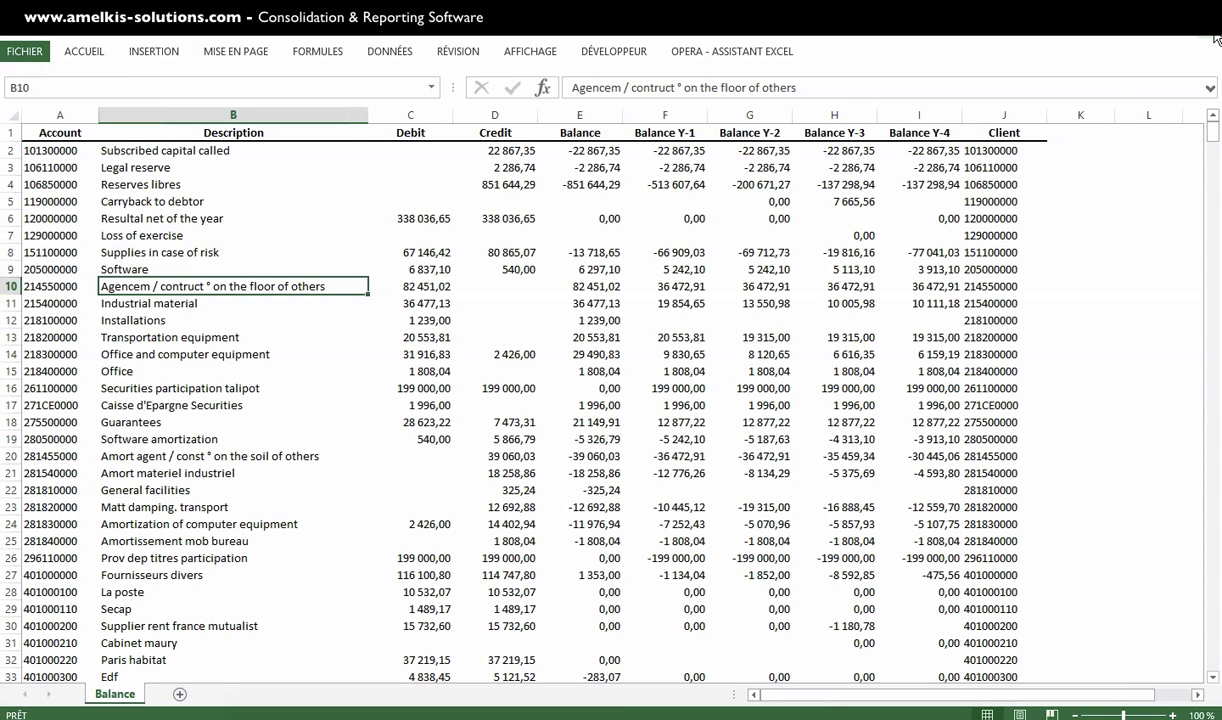
# Close Excel and select the Balance family in the Import module
pyautogui.click(1160, 36)
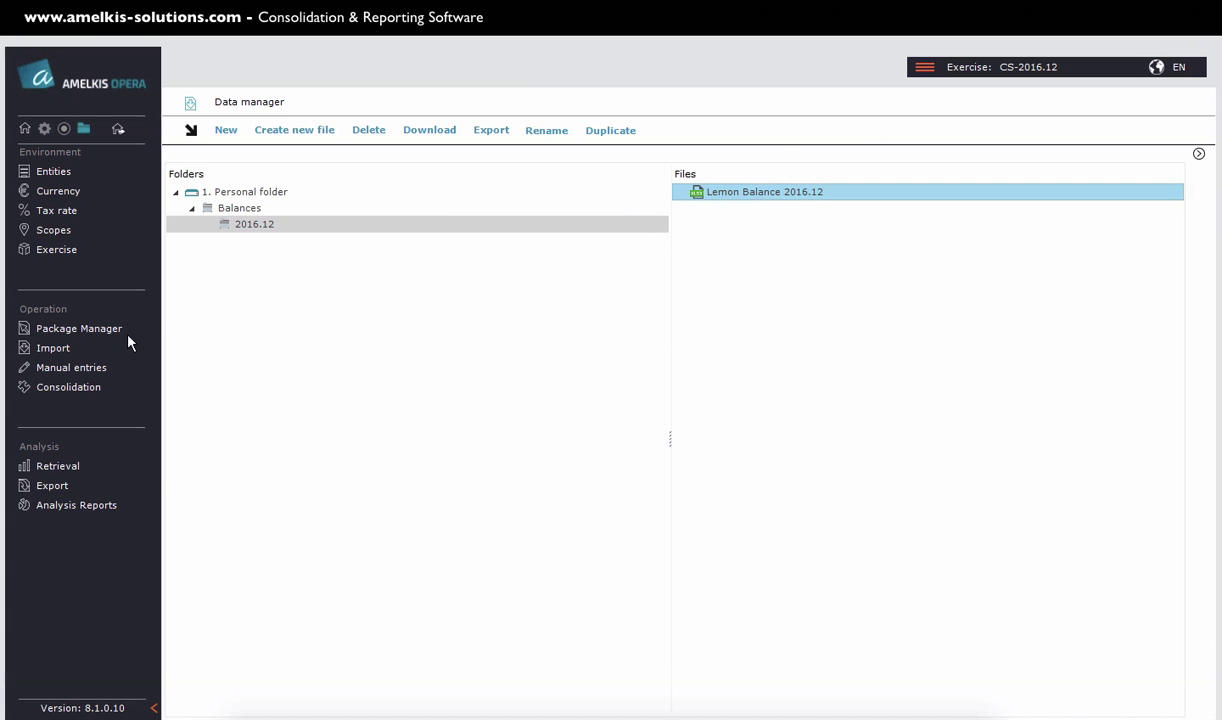
pyautogui.click(57, 347)
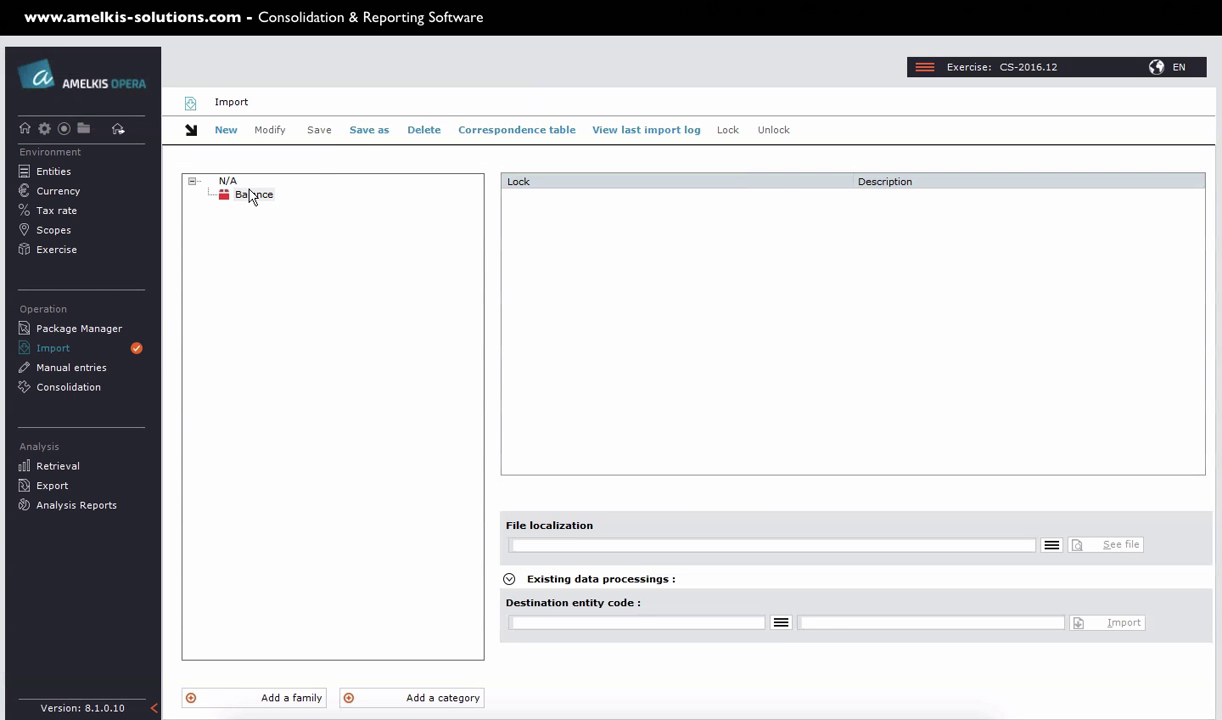
pyautogui.click(250, 196)
# Add a new importer described as 'France', save it, and open its setup
pyautogui.click(228, 131)
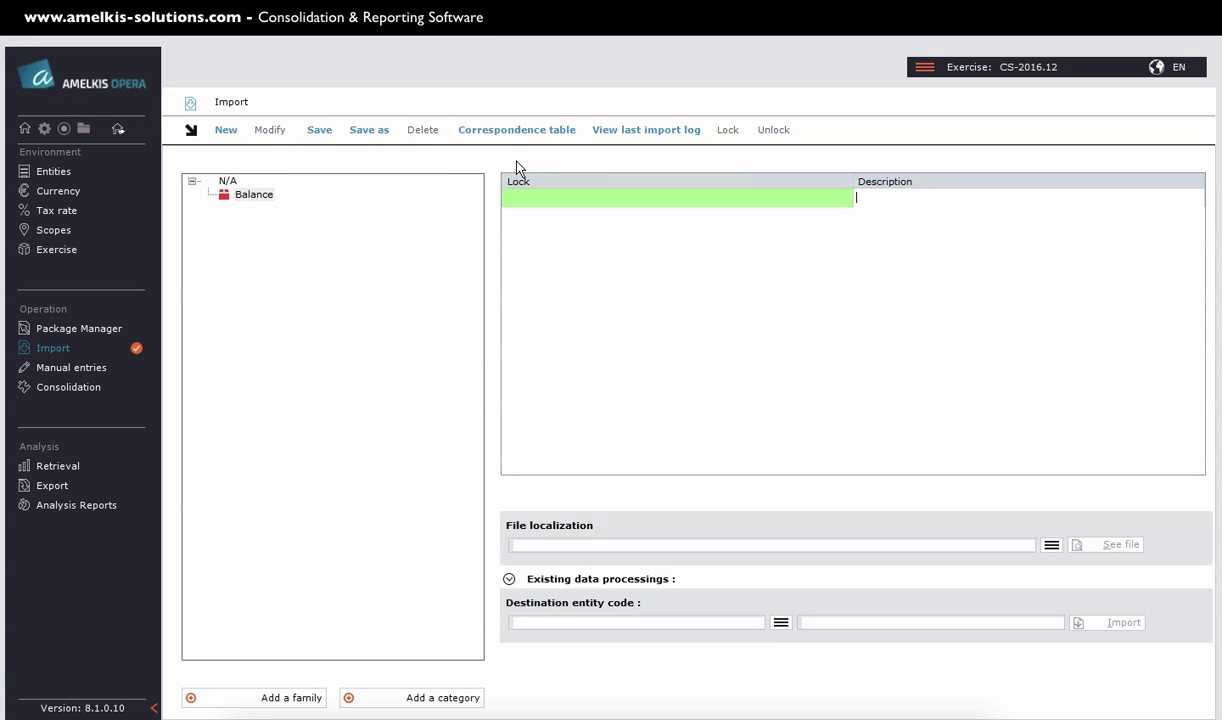
pyautogui.write('France')
pyautogui.click(315, 135)
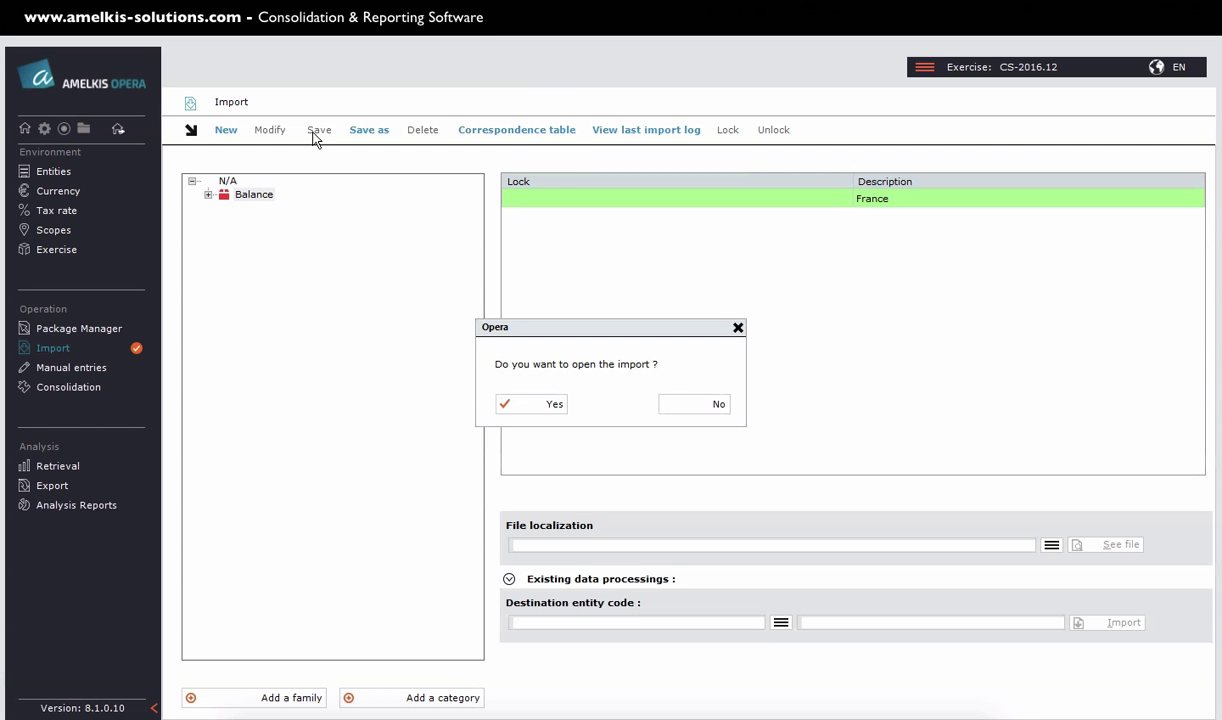
pyautogui.click(545, 412)
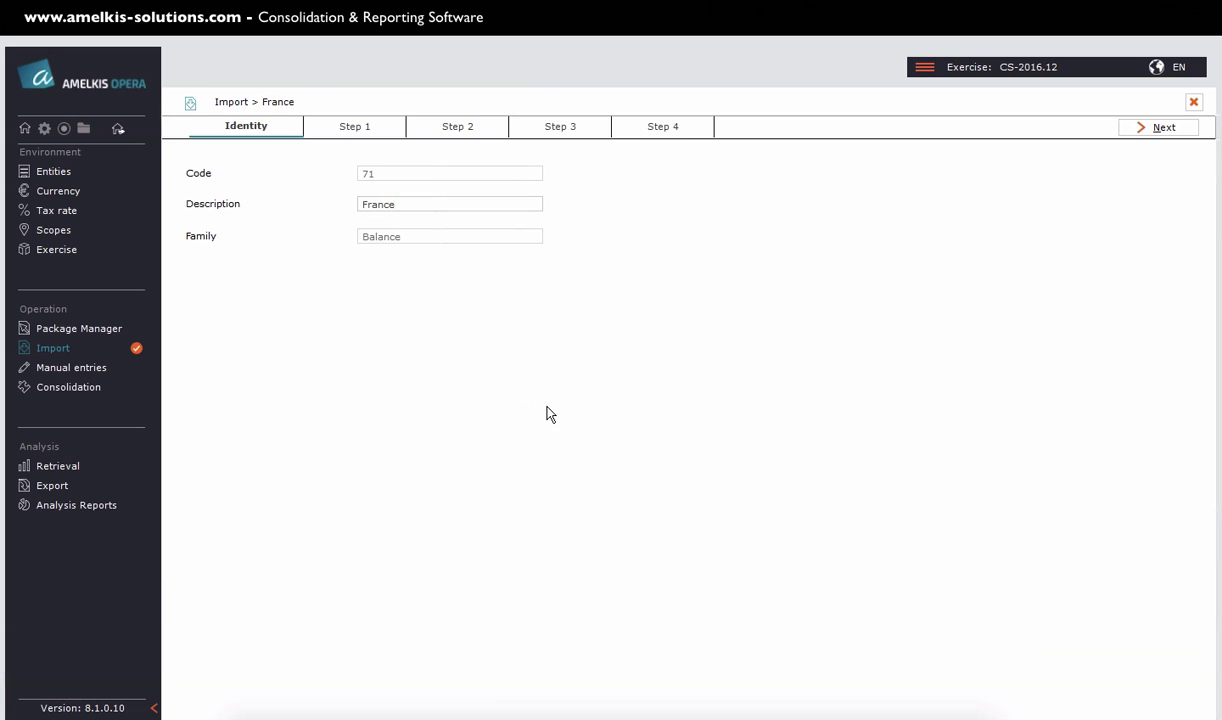
# Choose Balances\2016.12\Lemon Balance 2016.12.xlsx as the Step 1 import file
pyautogui.click(355, 128)
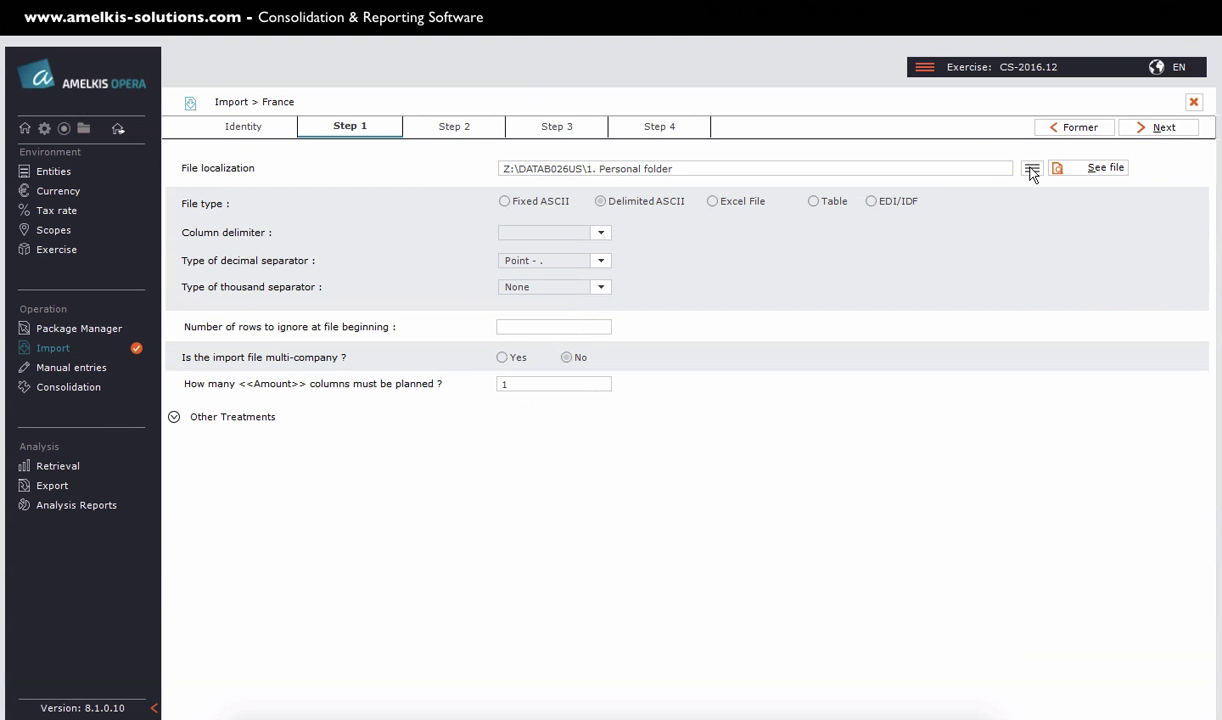
pyautogui.click(1031, 170)
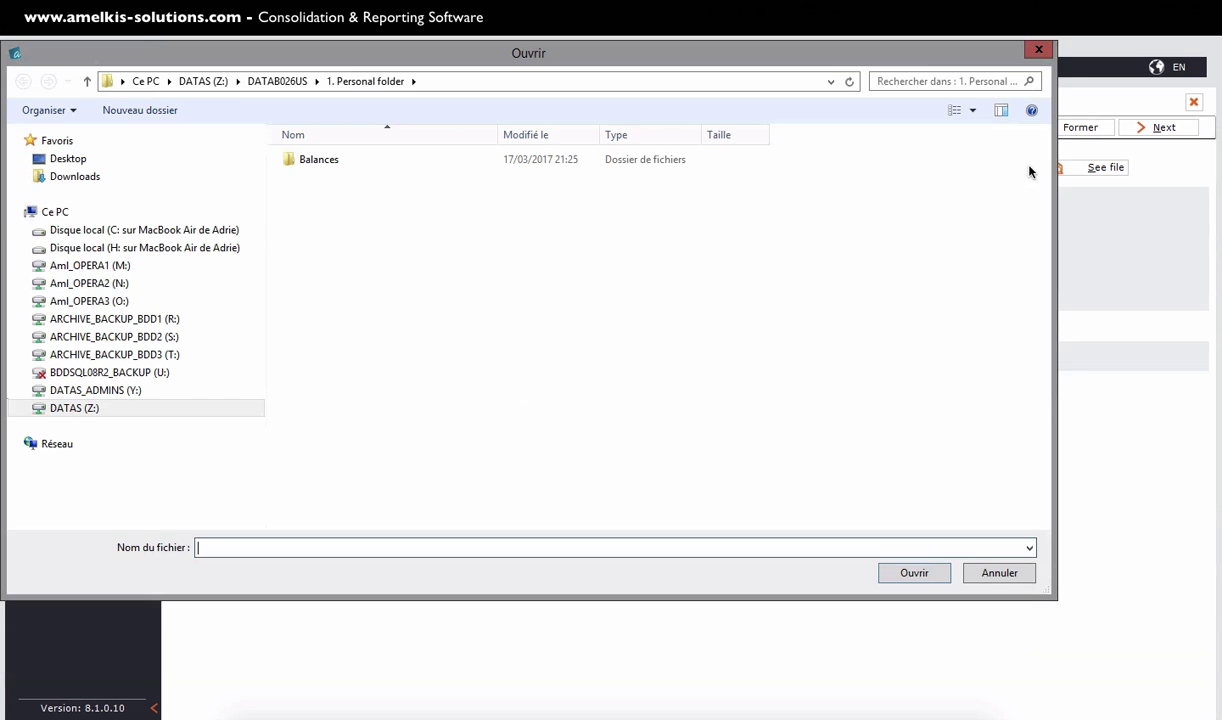
pyautogui.doubleClick(355, 167)
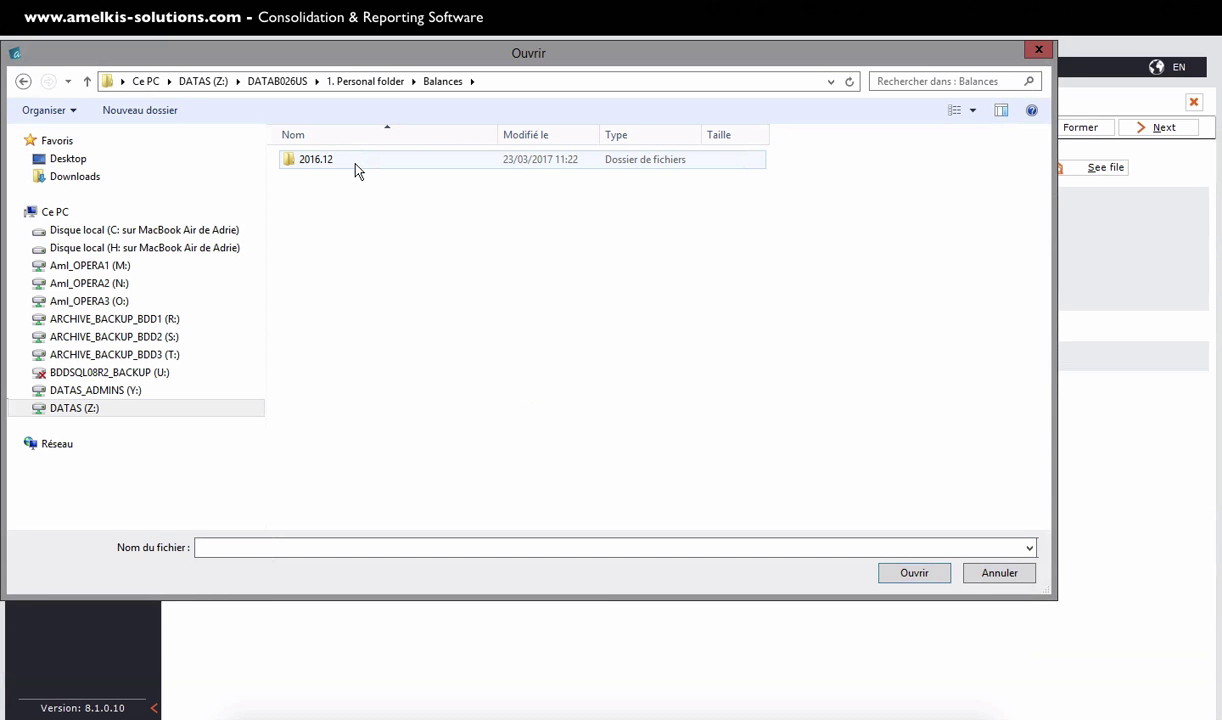
pyautogui.doubleClick(316, 160)
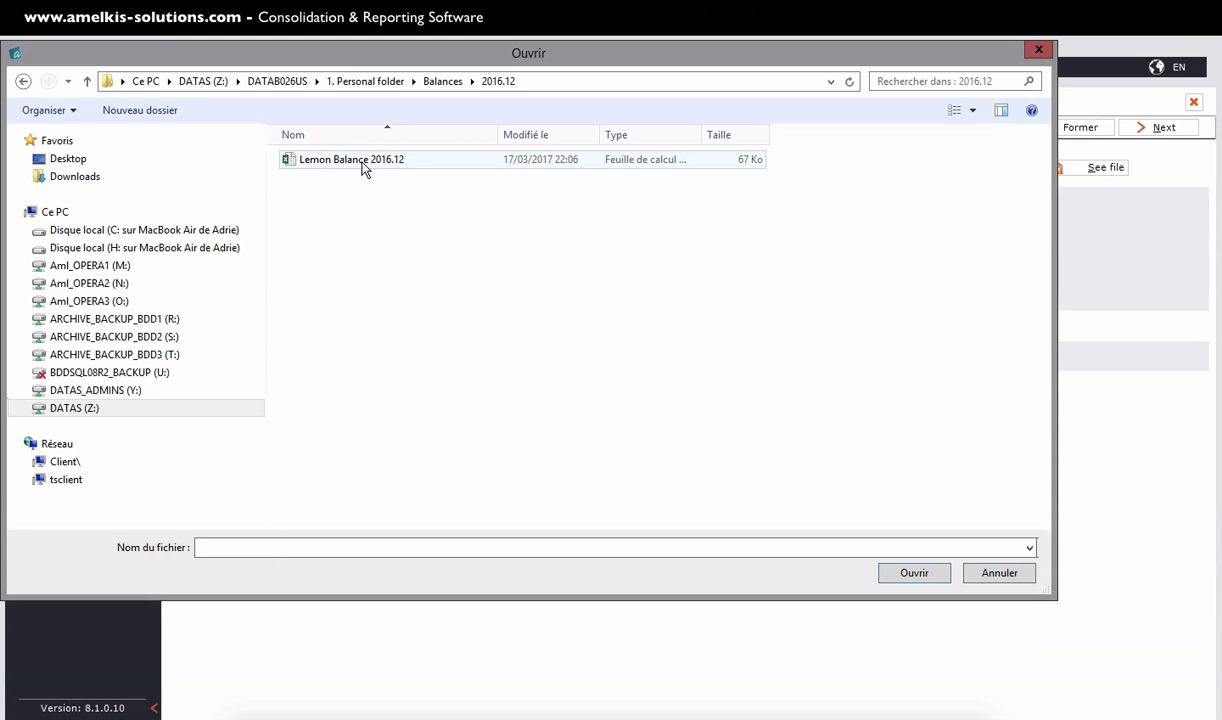
pyautogui.doubleClick(363, 163)
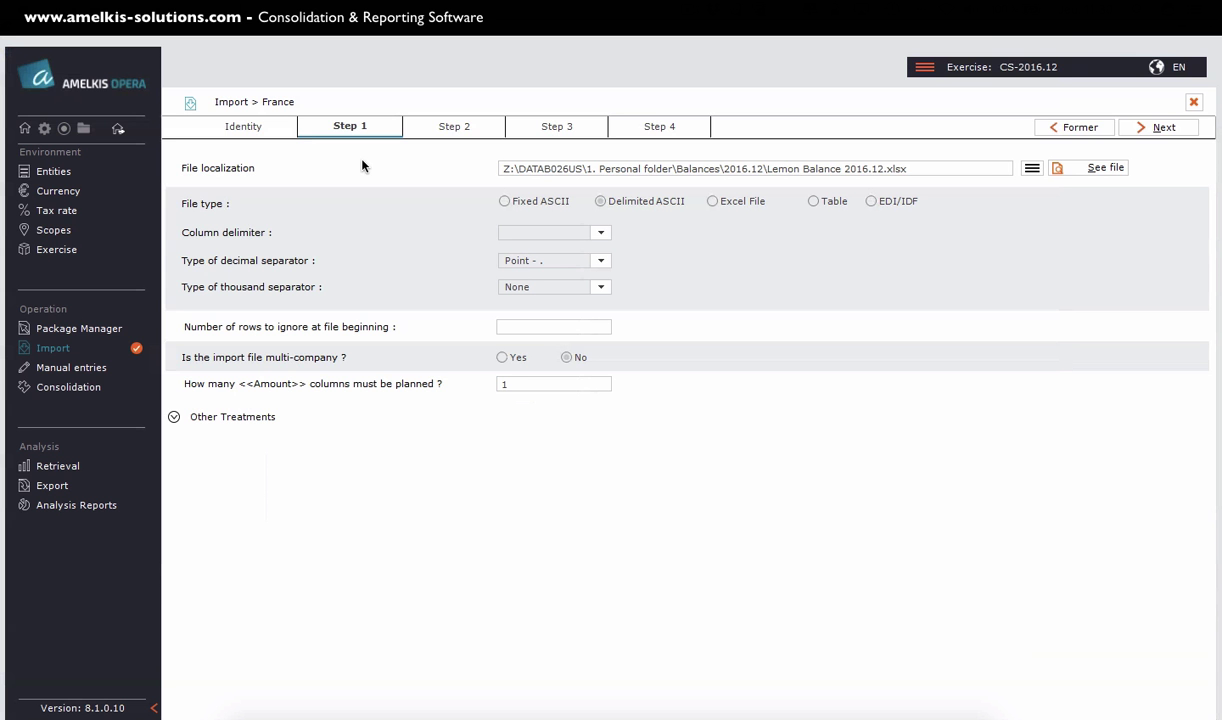
# Set file type to Excel File, comma decimal separator and no thousand separator
pyautogui.click(722, 201)
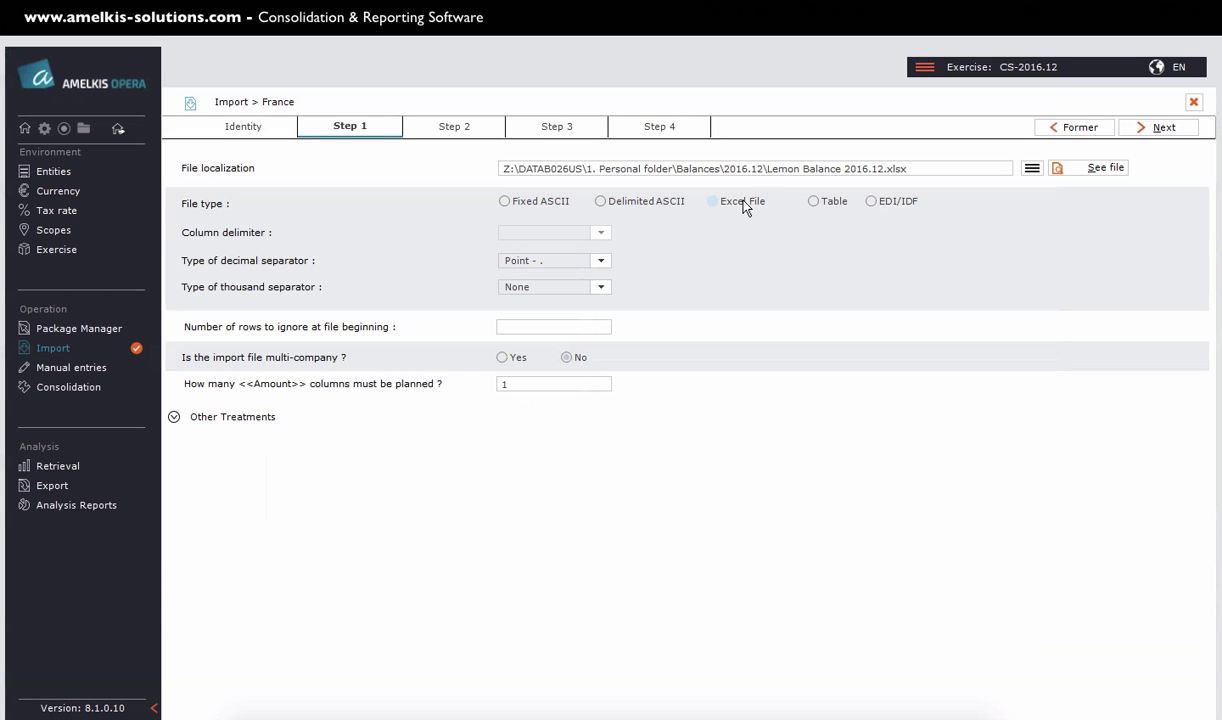
pyautogui.click(603, 262)
pyautogui.click(545, 291)
pyautogui.click(603, 288)
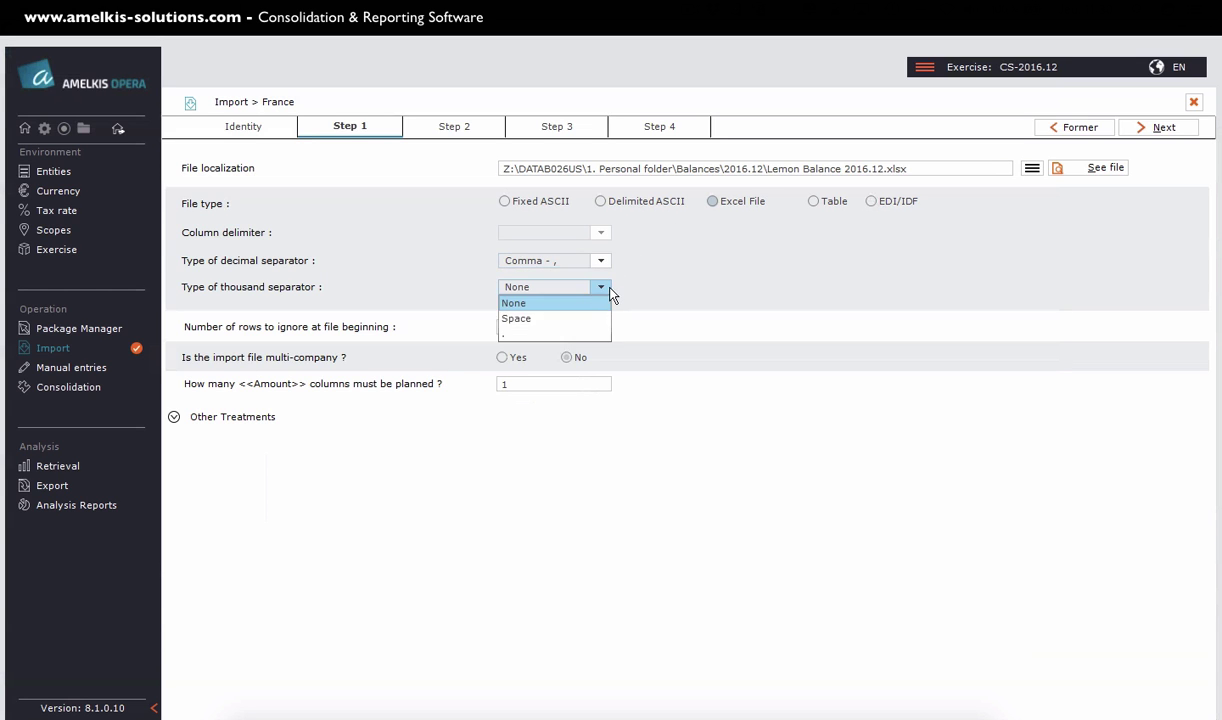
pyautogui.click(605, 291)
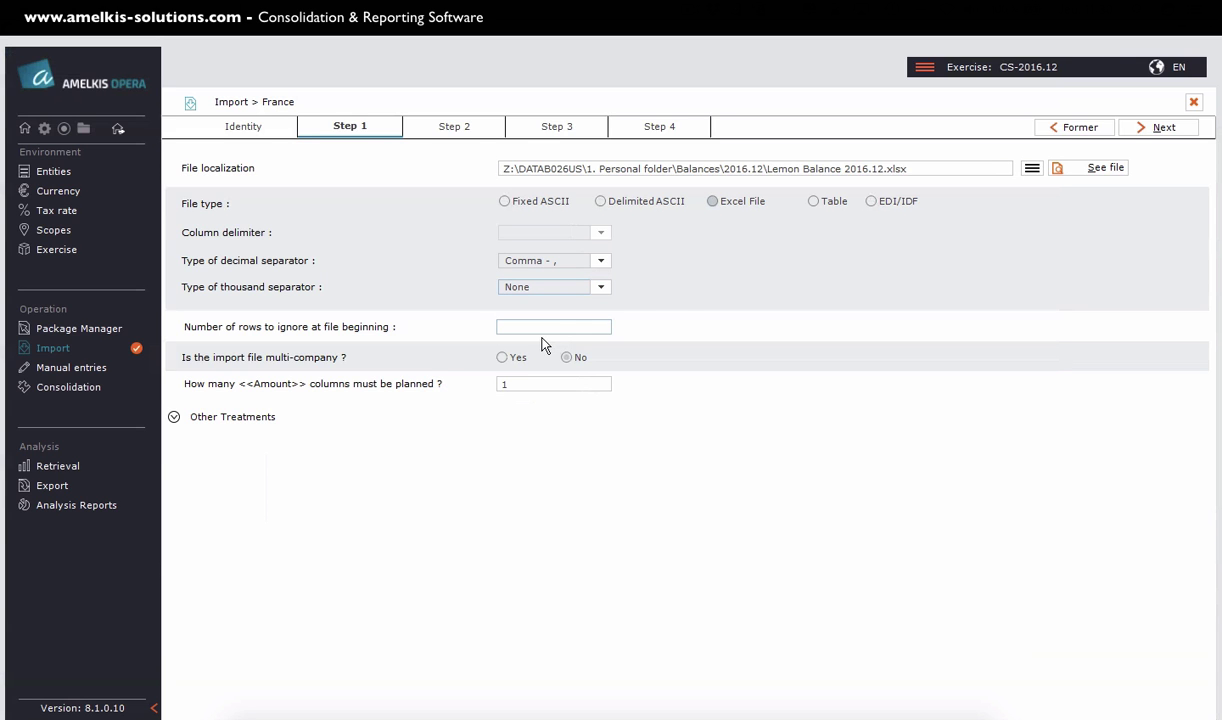
# Preview the file, then set 1 row to ignore and change the Amount columns count to 1
pyautogui.click(1062, 172)
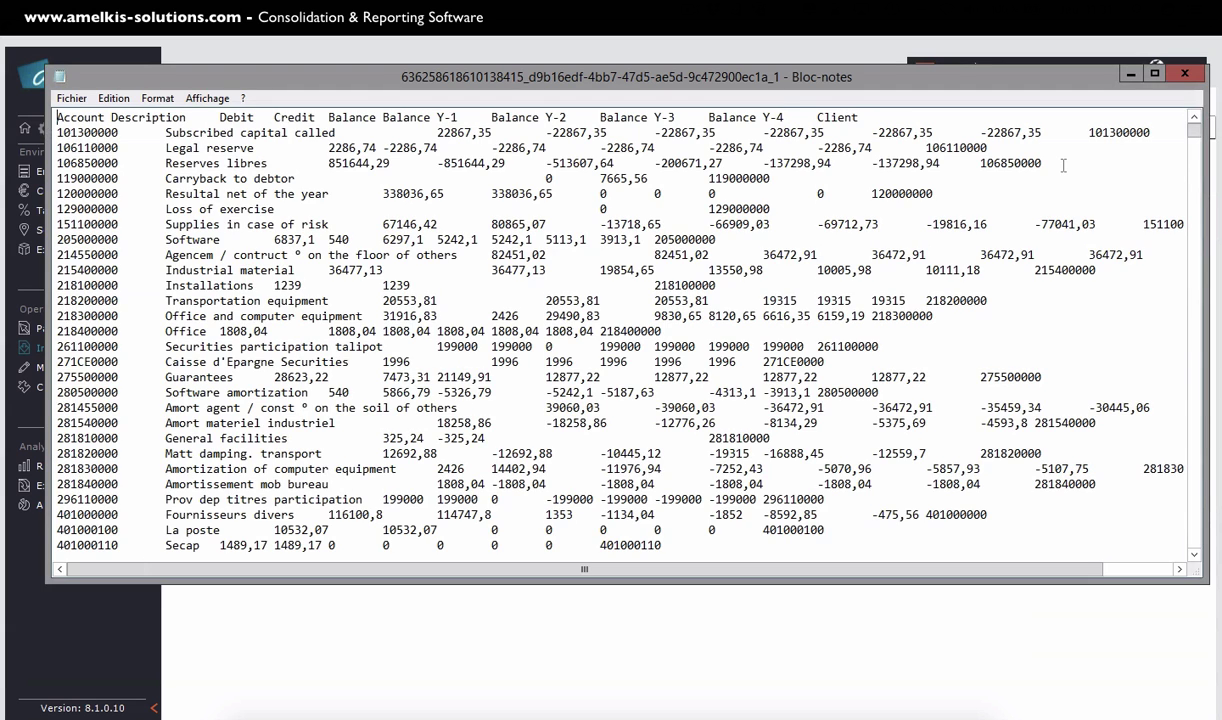
pyautogui.click(1182, 78)
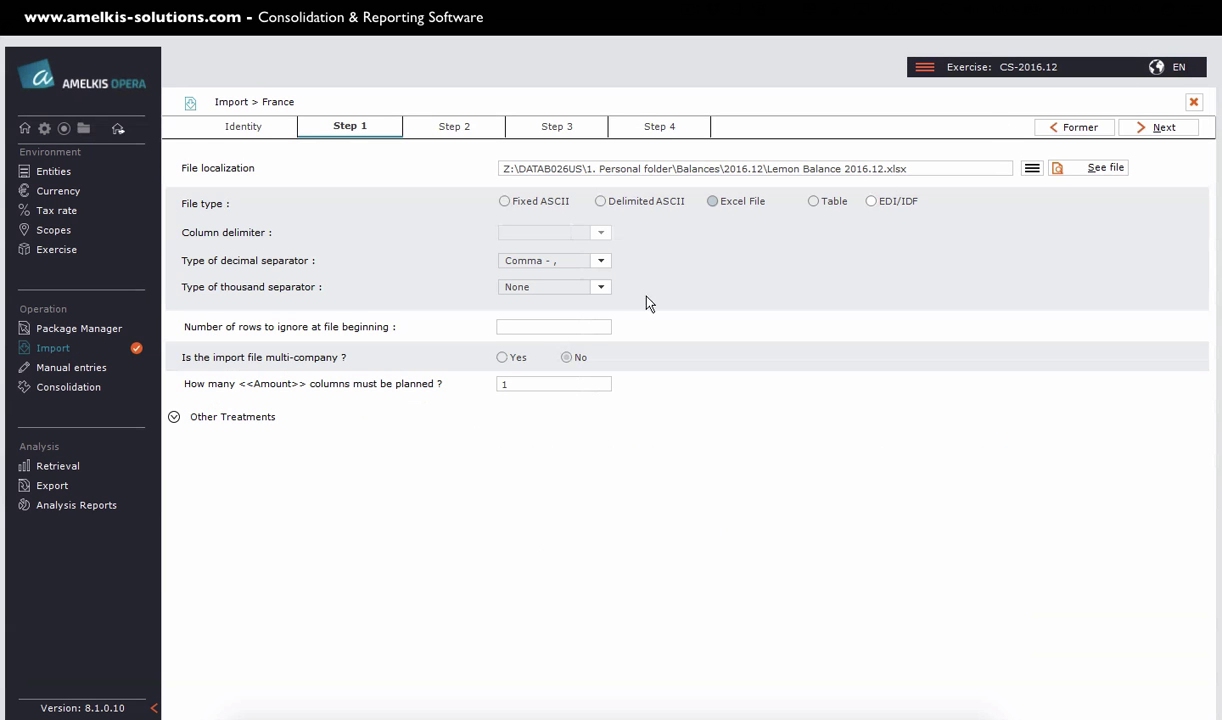
pyautogui.click(559, 327)
pyautogui.write('1')
pyautogui.click(525, 386)
pyautogui.doubleClick(527, 386)
pyautogui.write('21')
# At Step 2, map Description Accounts to column 1 and Amount 1 to column 4
pyautogui.click(435, 133)
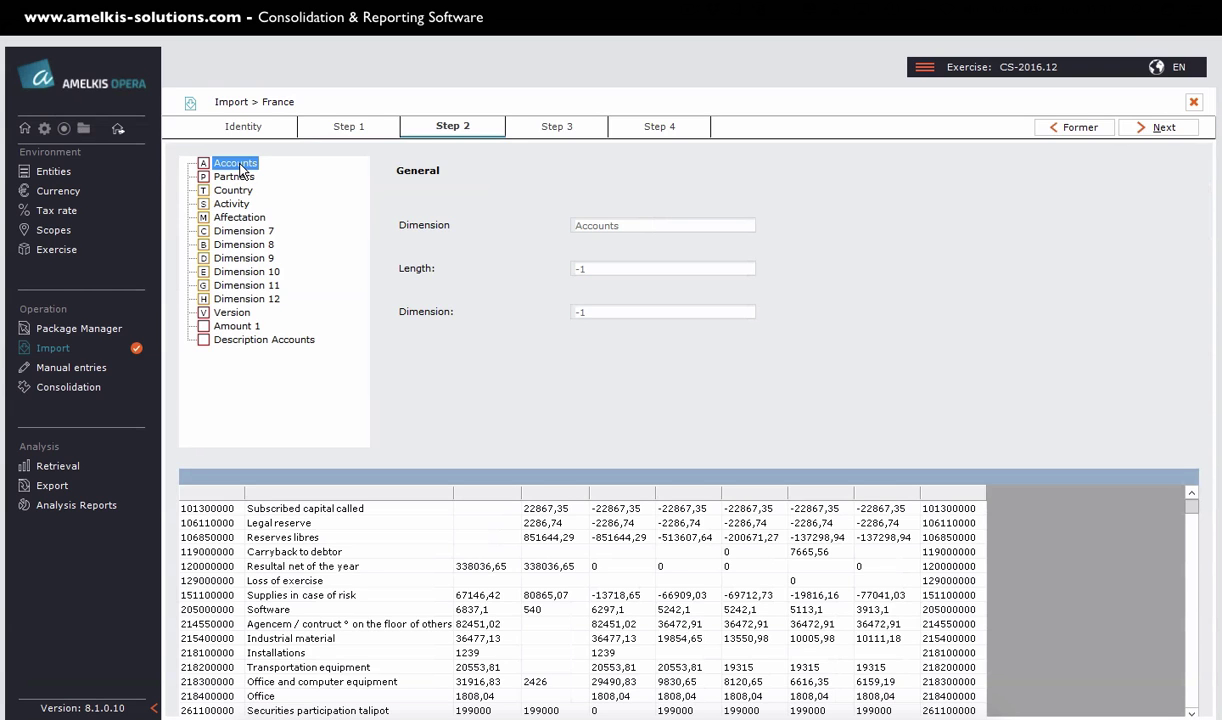
pyautogui.moveTo(240, 170); pyautogui.dragTo(217, 498)
pyautogui.moveTo(246, 343); pyautogui.dragTo(265, 500)
pyautogui.click(235, 328)
pyautogui.moveTo(235, 330); pyautogui.dragTo(627, 497)
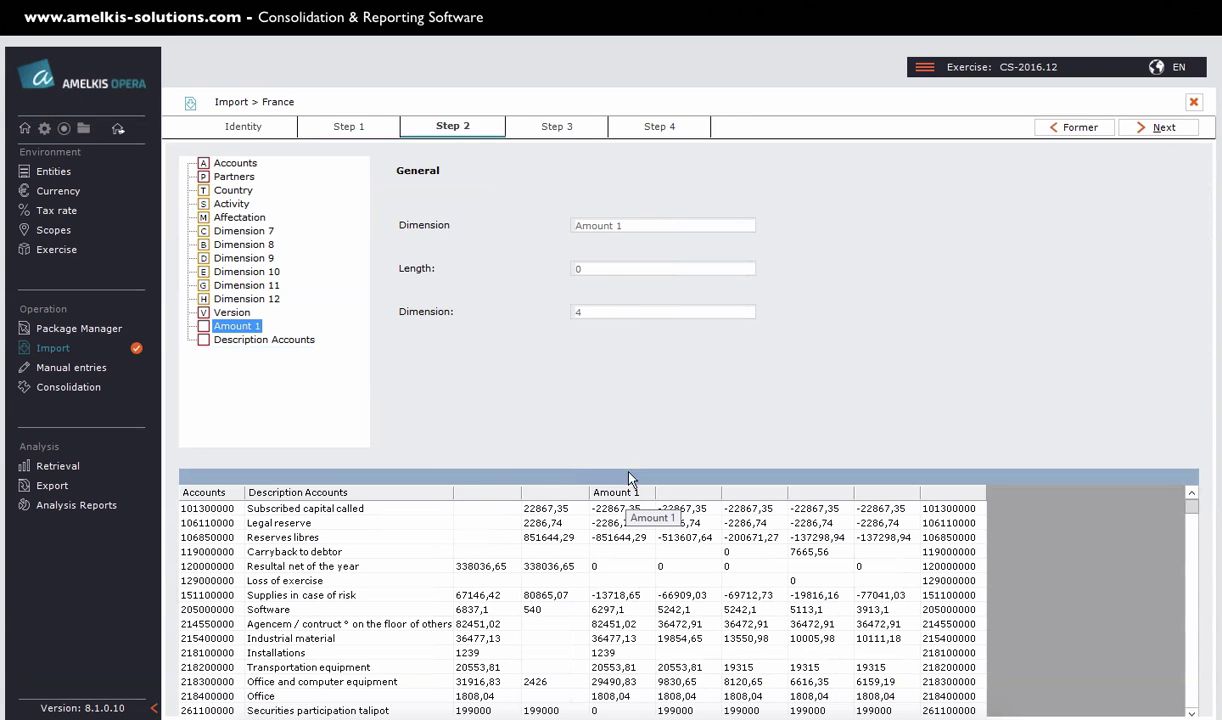
# At Step 3, enable a correspondence table for Accounts and import 'Correspondance table France' (304 rows)
pyautogui.click(559, 132)
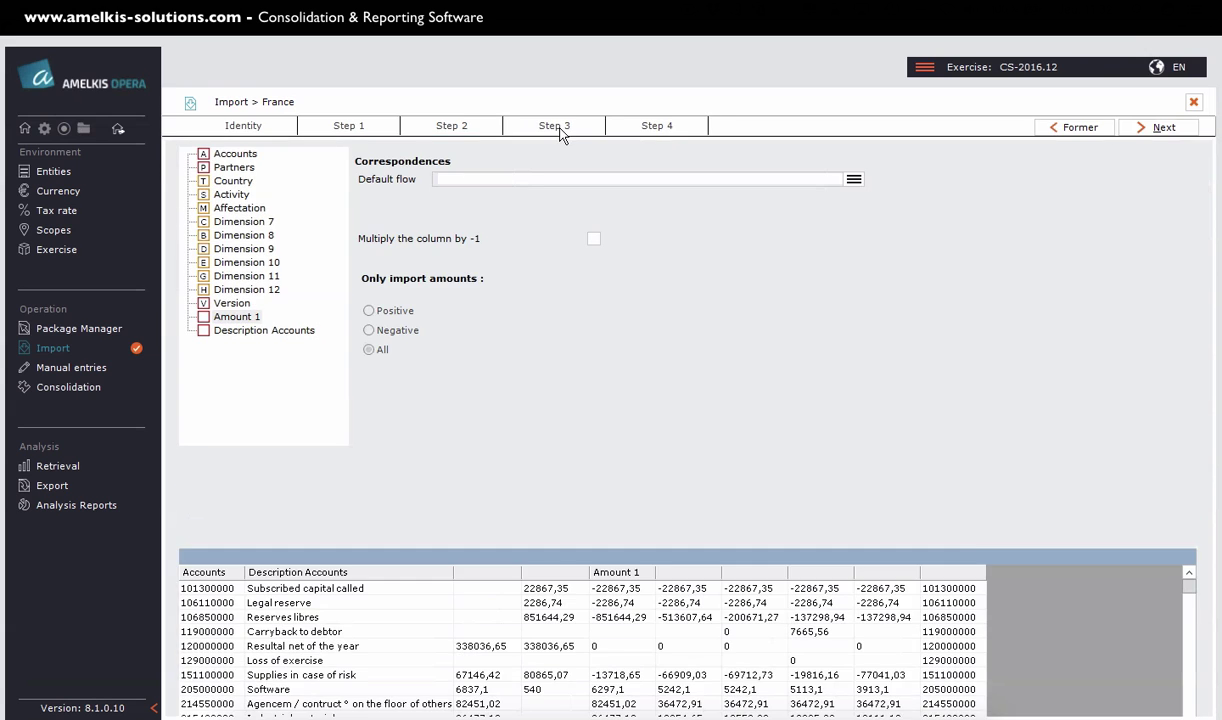
pyautogui.click(237, 159)
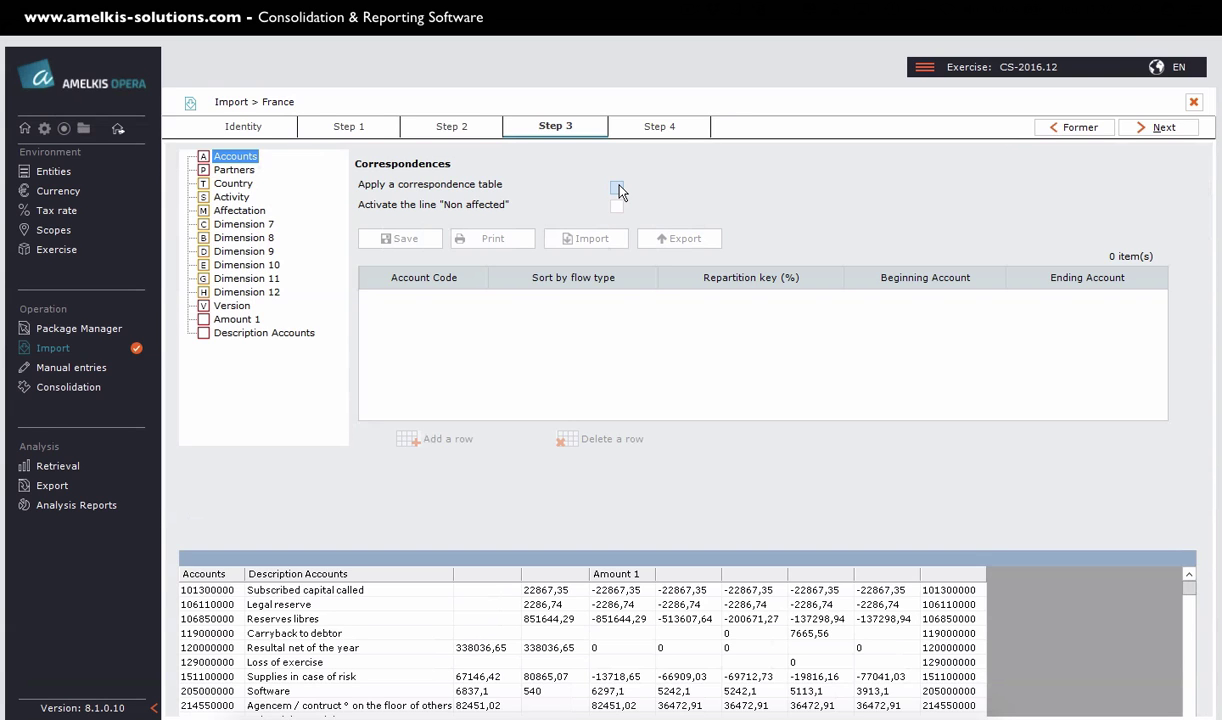
pyautogui.click(617, 189)
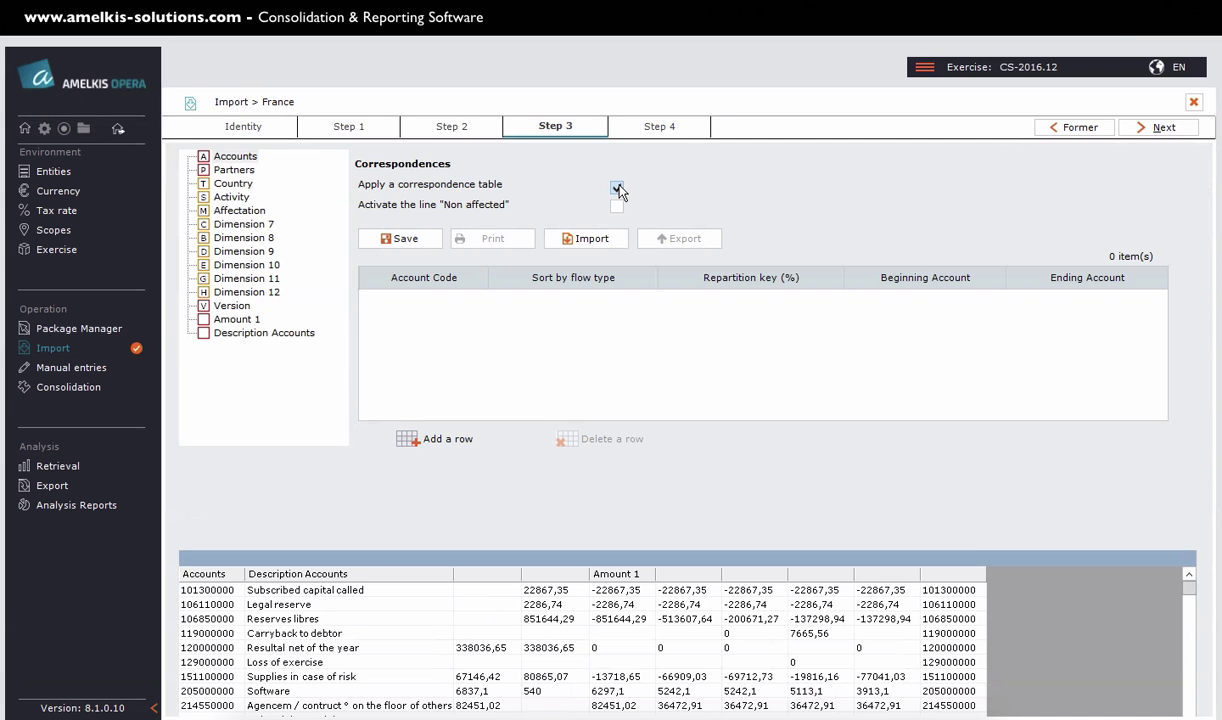
pyautogui.click(590, 239)
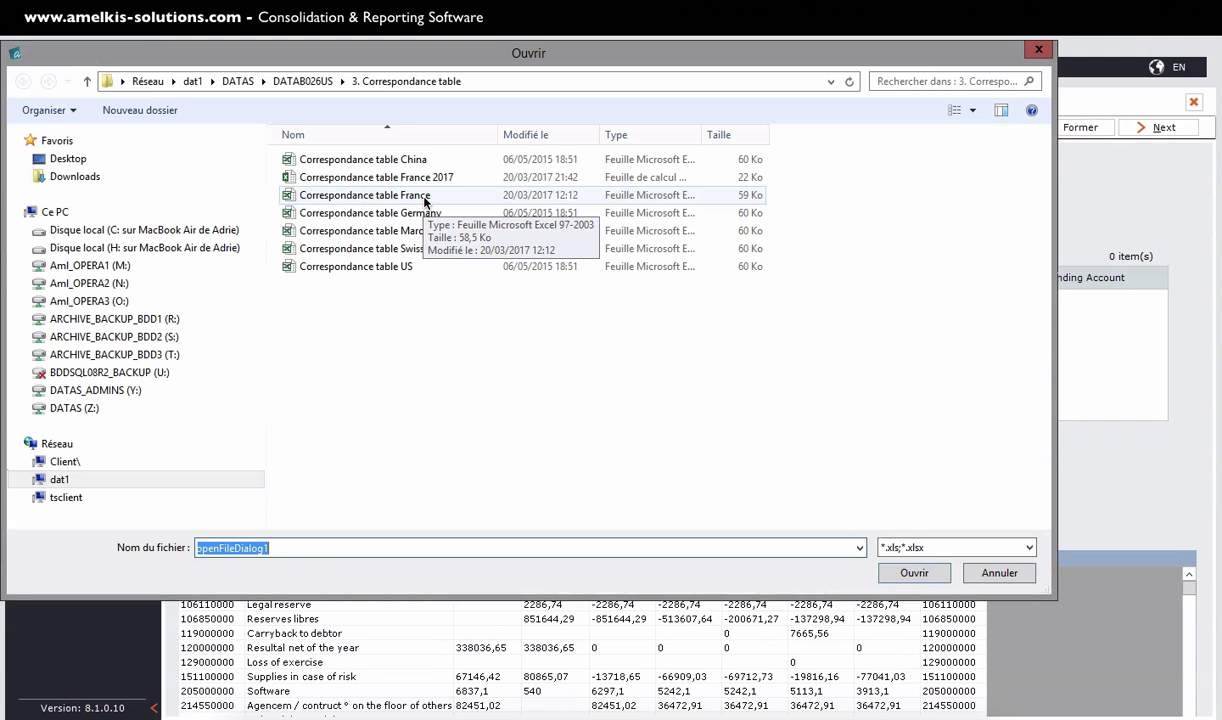
pyautogui.doubleClick(424, 196)
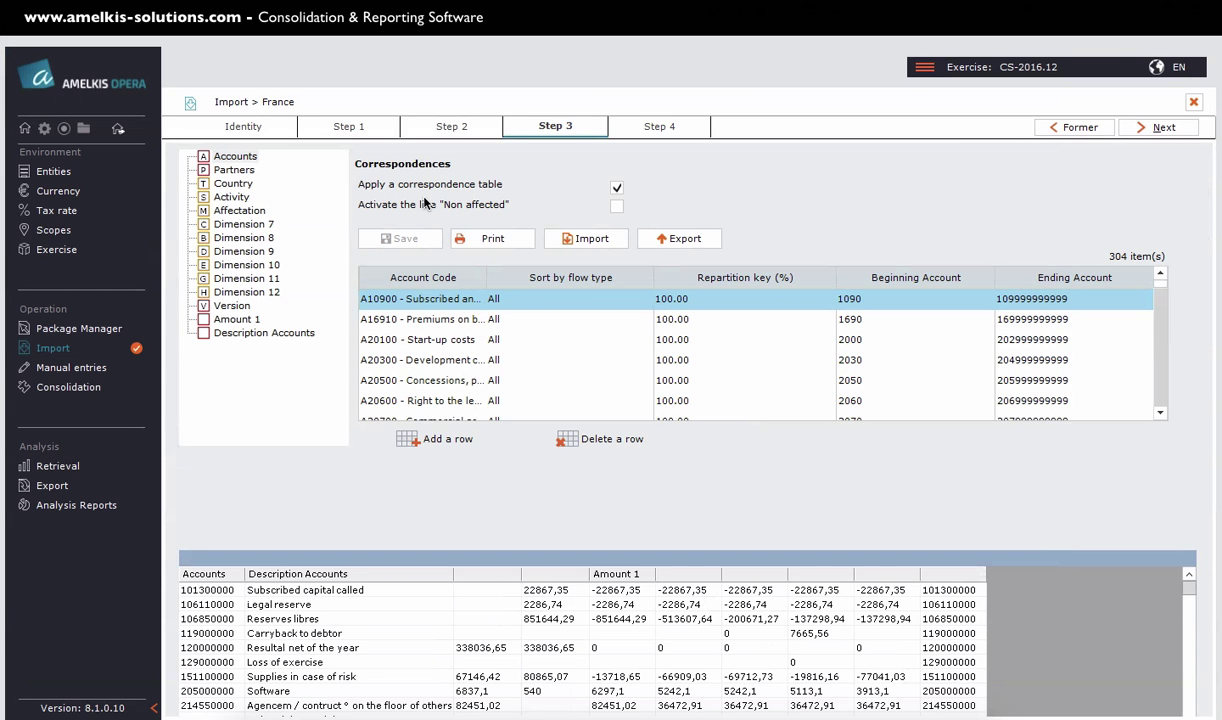
# Give Amount 1 the default flow F99 - CLOSING
pyautogui.click(220, 318)
pyautogui.click(856, 184)
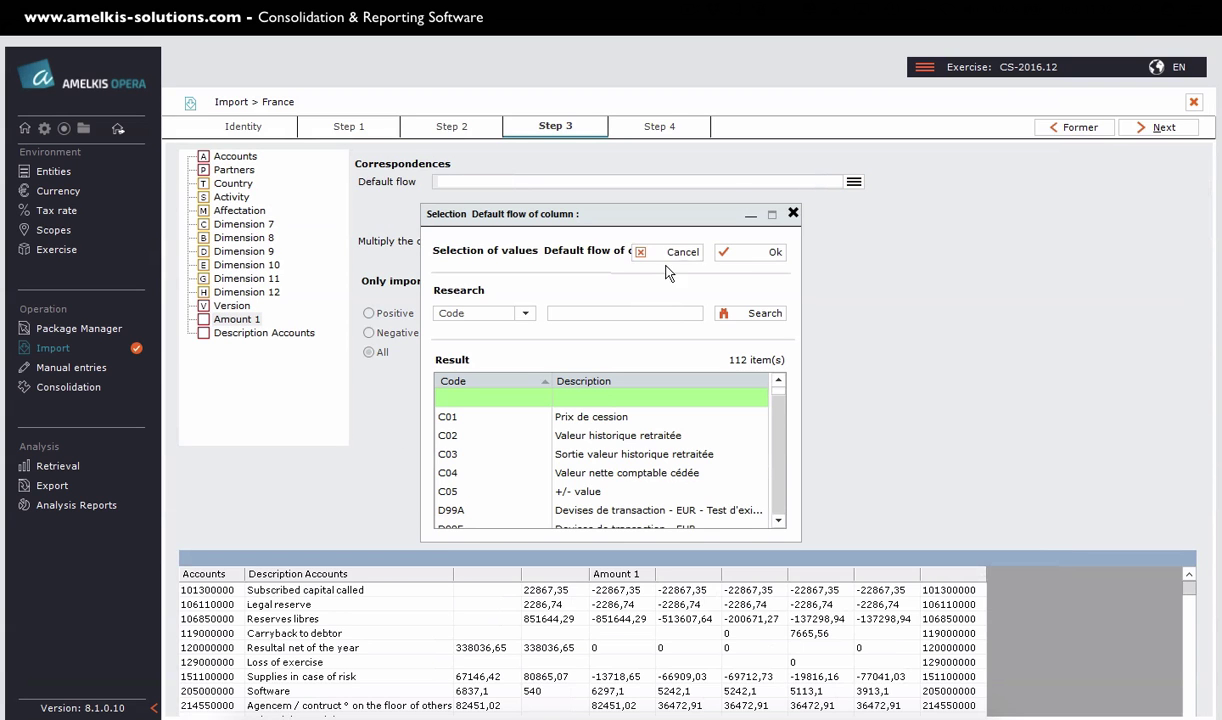
pyautogui.click(609, 313)
pyautogui.click(750, 314)
pyautogui.click(765, 258)
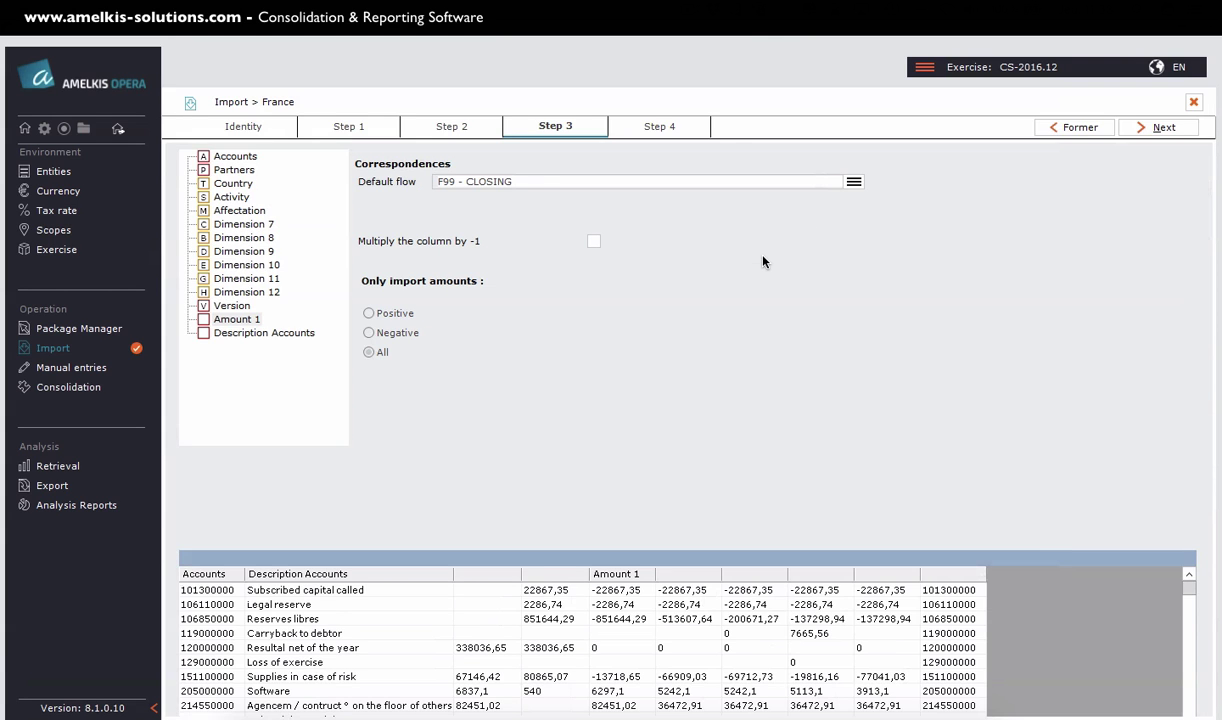
# Save the France import script and go to the Package Manager
pyautogui.click(1150, 135)
pyautogui.click(1157, 132)
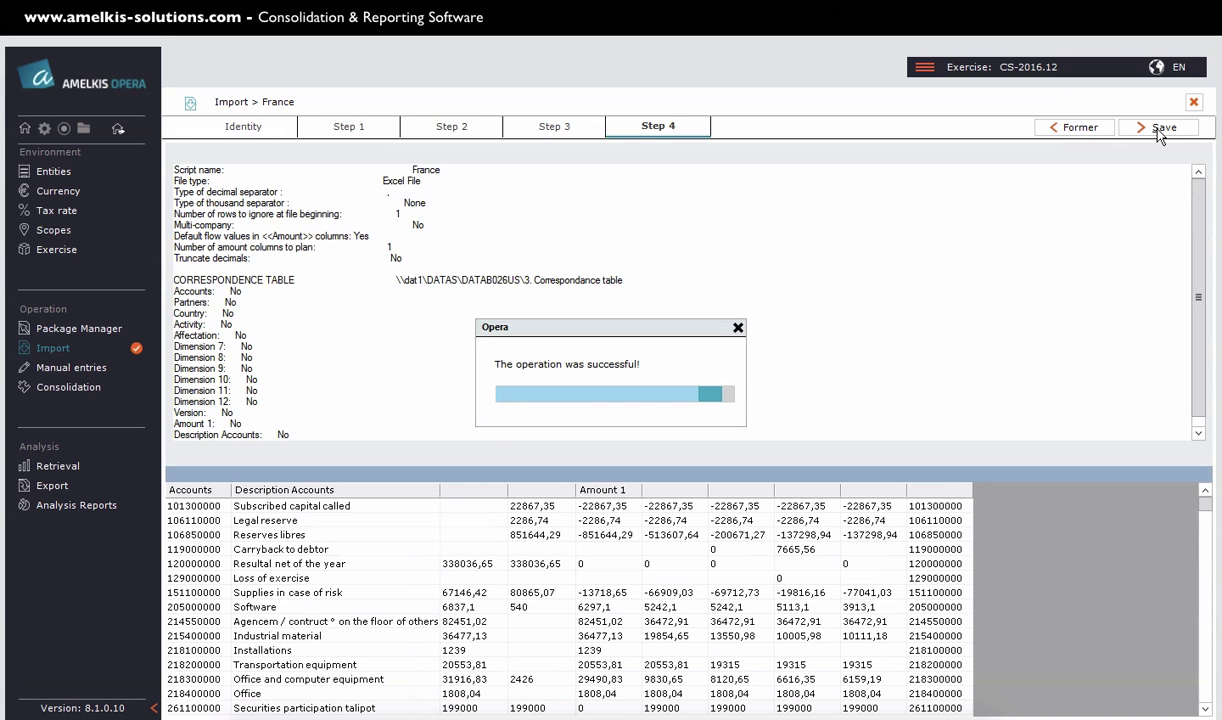
pyautogui.click(72, 330)
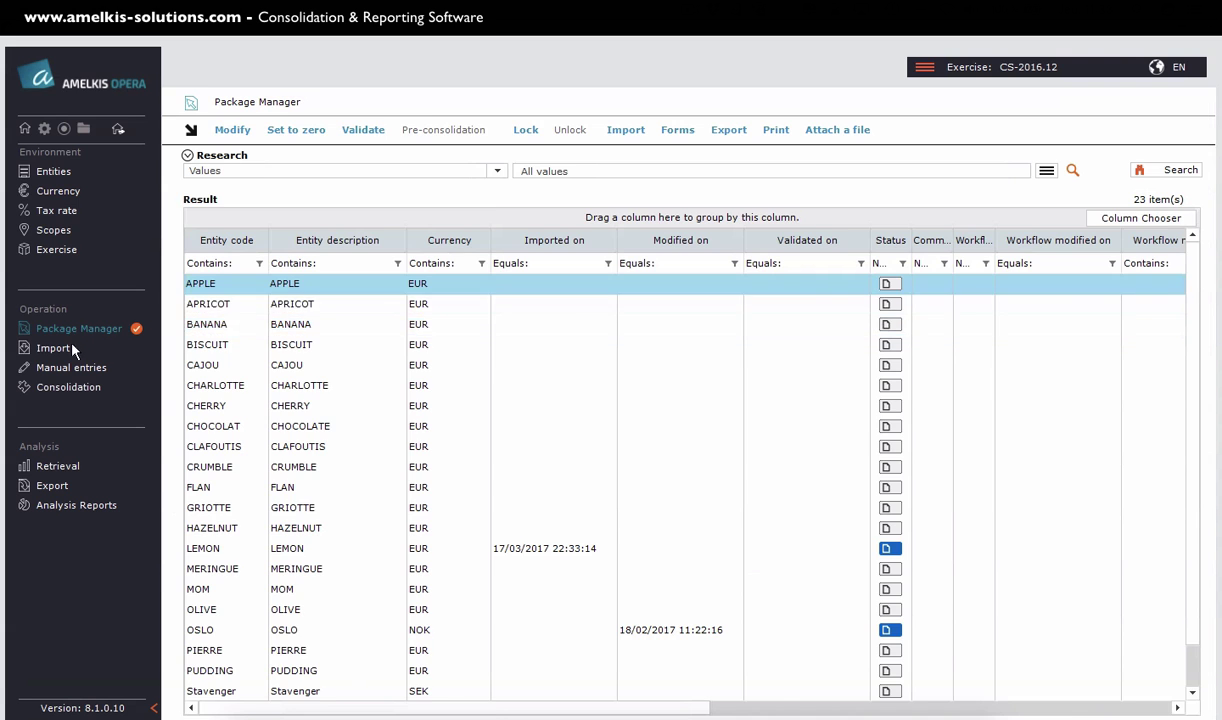
# Select Balances\2016.12\Lemon Balance 2016.12.xlsx as the file for the France import
pyautogui.click(55, 347)
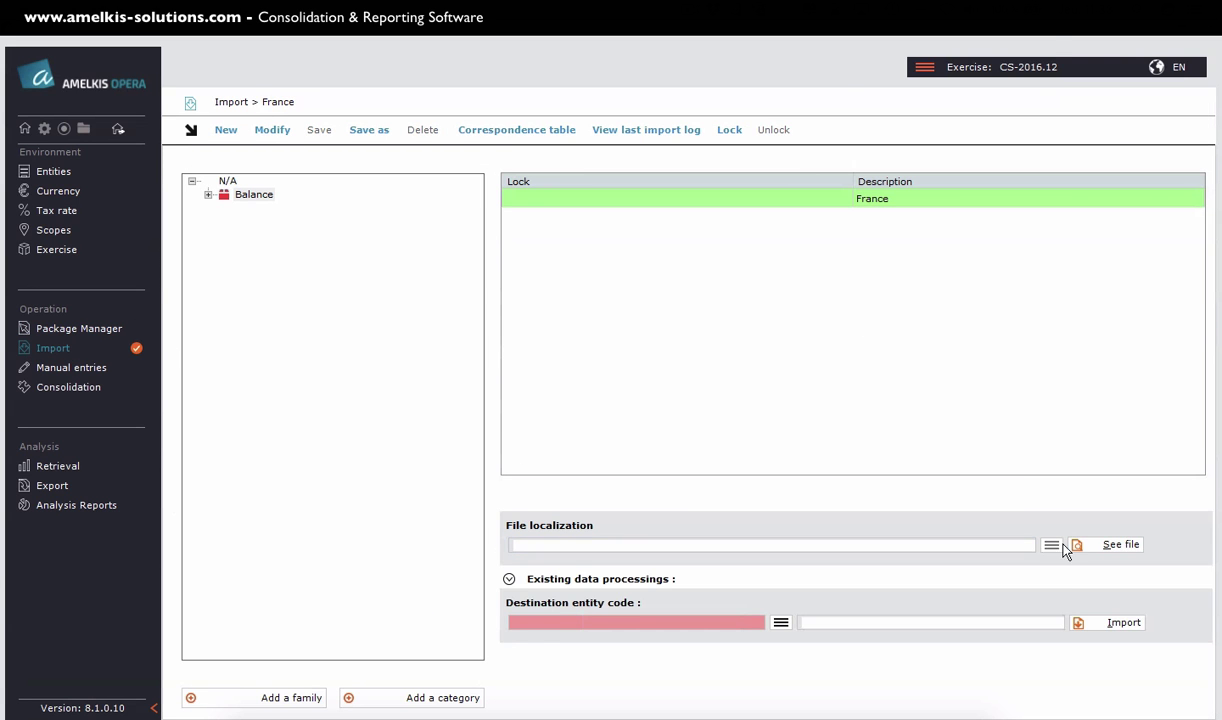
pyautogui.click(1051, 544)
pyautogui.doubleClick(335, 166)
pyautogui.doubleClick(322, 158)
pyautogui.doubleClick(378, 165)
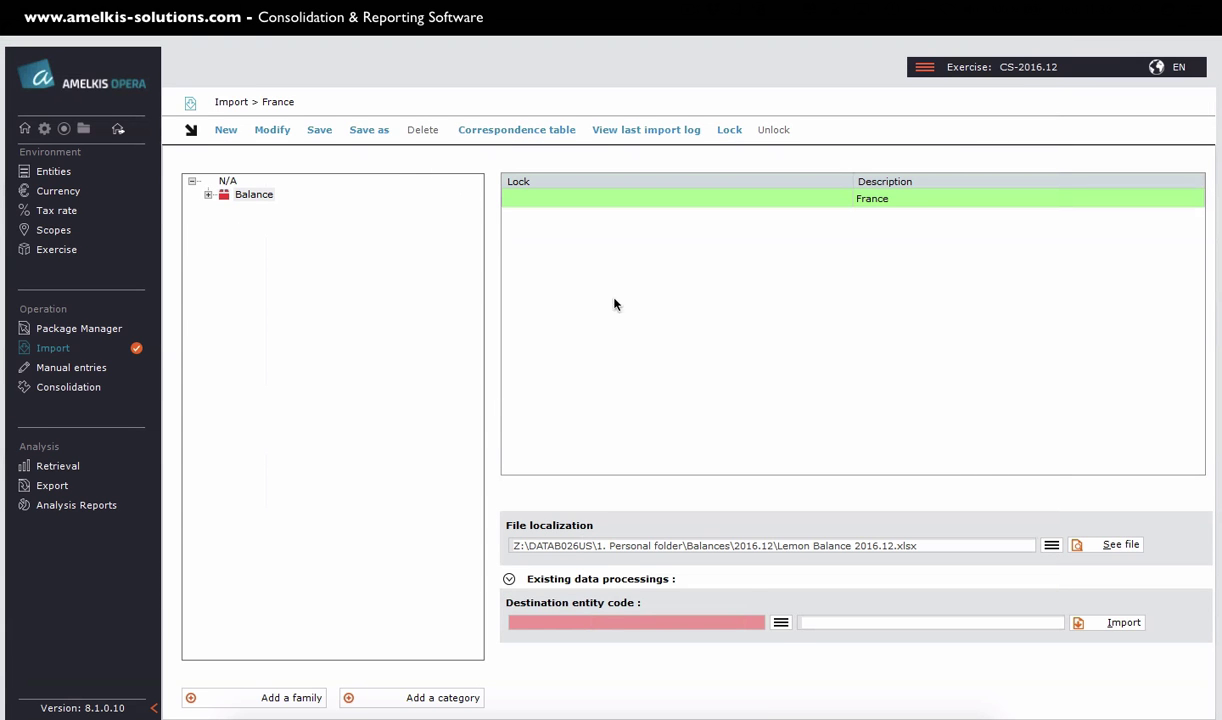
# Set LEMON as the destination entity for the import
pyautogui.click(781, 622)
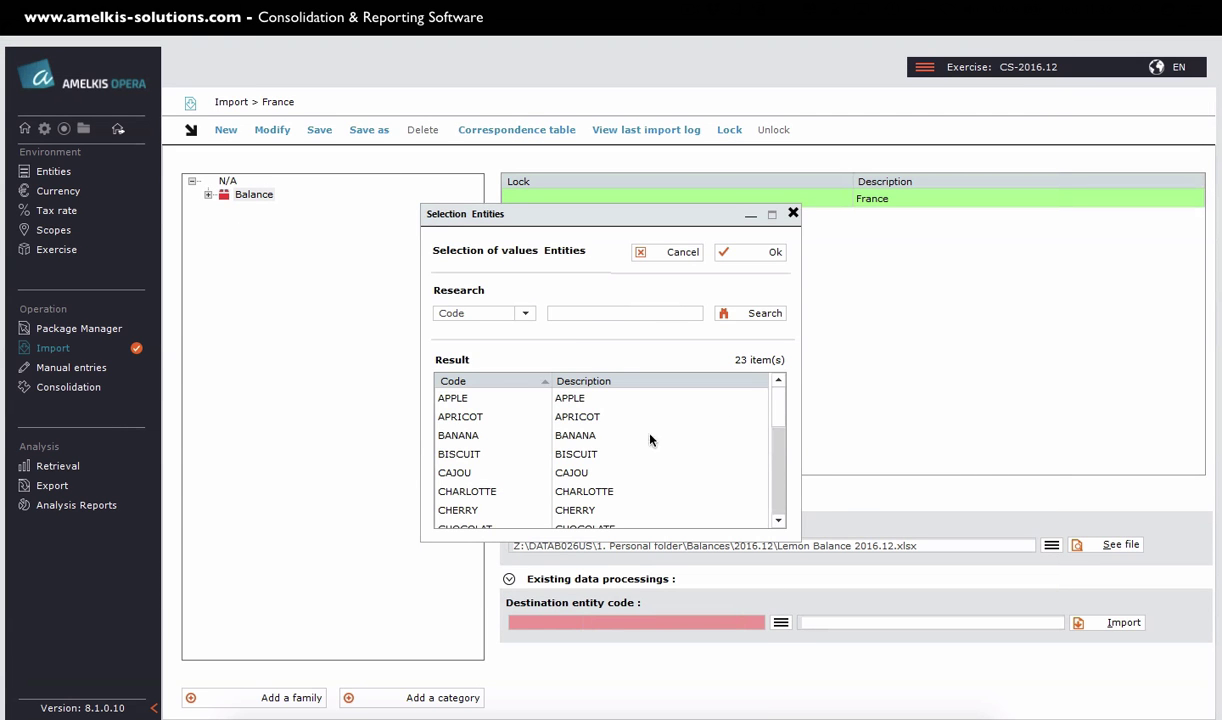
pyautogui.write('lemon')
pyautogui.click(722, 313)
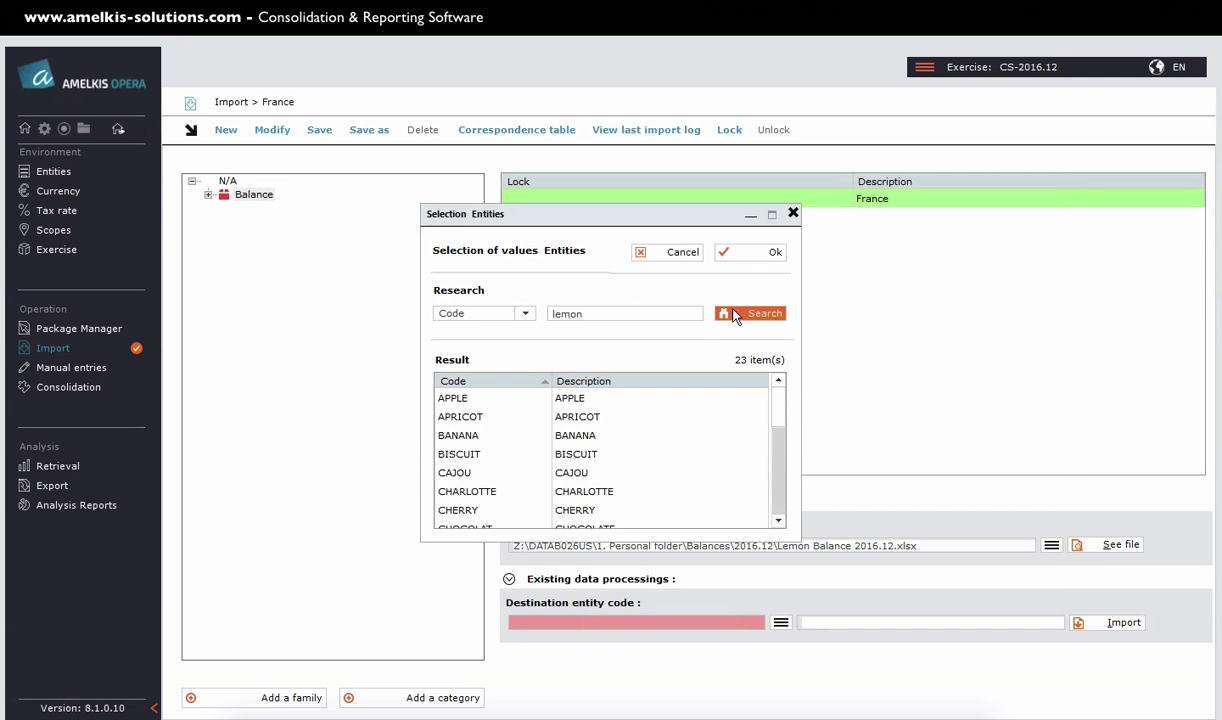
pyautogui.click(772, 253)
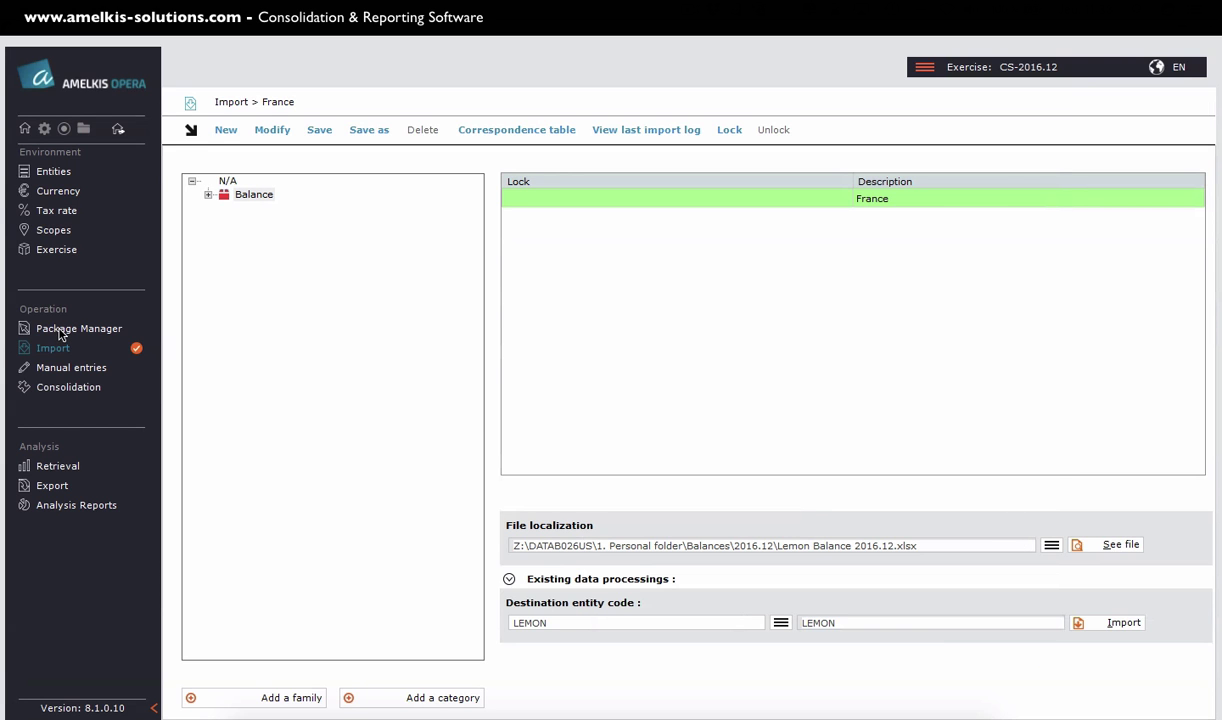
# Review and close the import analysis report, then check LEMON's 23/03/2017 import in Package Manager
pyautogui.click(514, 405)
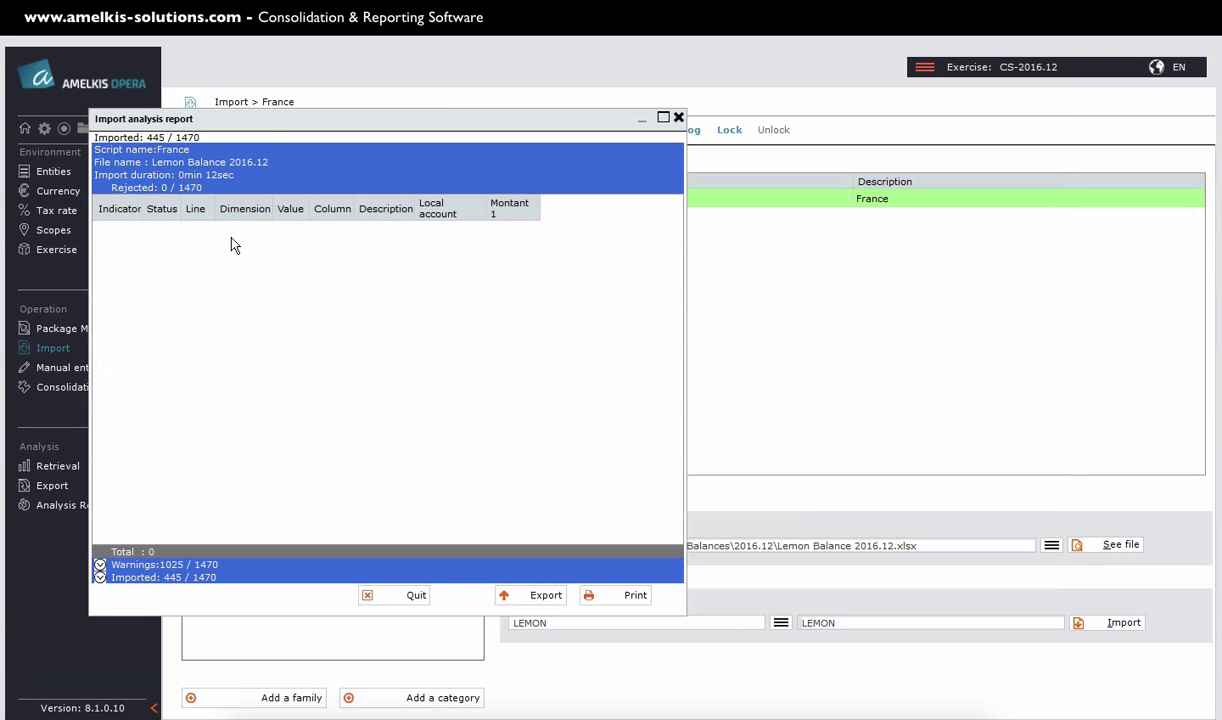
pyautogui.click(679, 118)
pyautogui.click(98, 329)
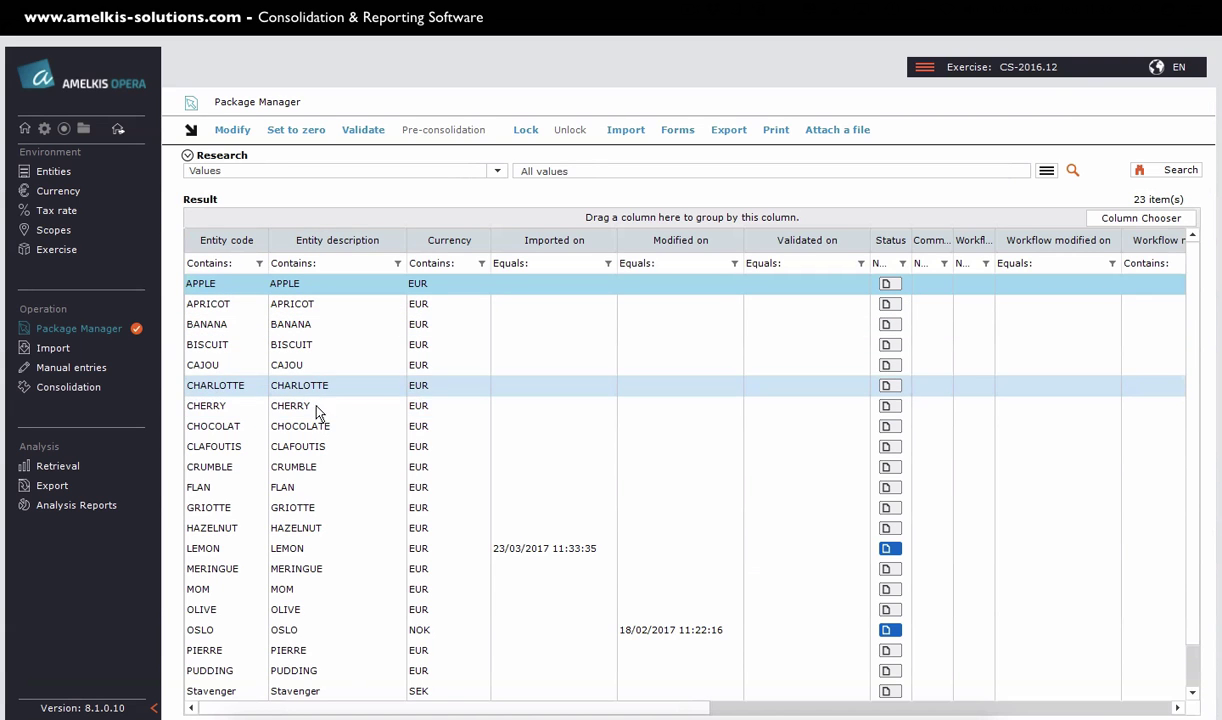
pyautogui.click(331, 510)
pyautogui.scroll(-1, 331, 510)
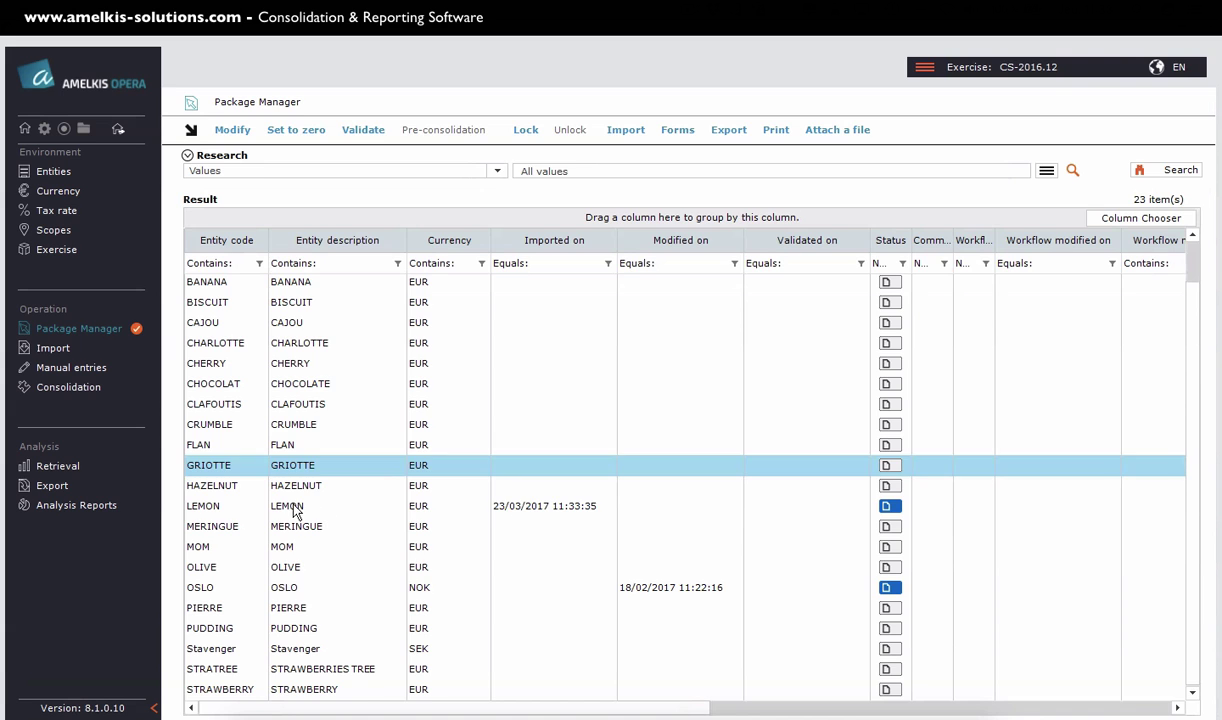
pyautogui.click(302, 508)
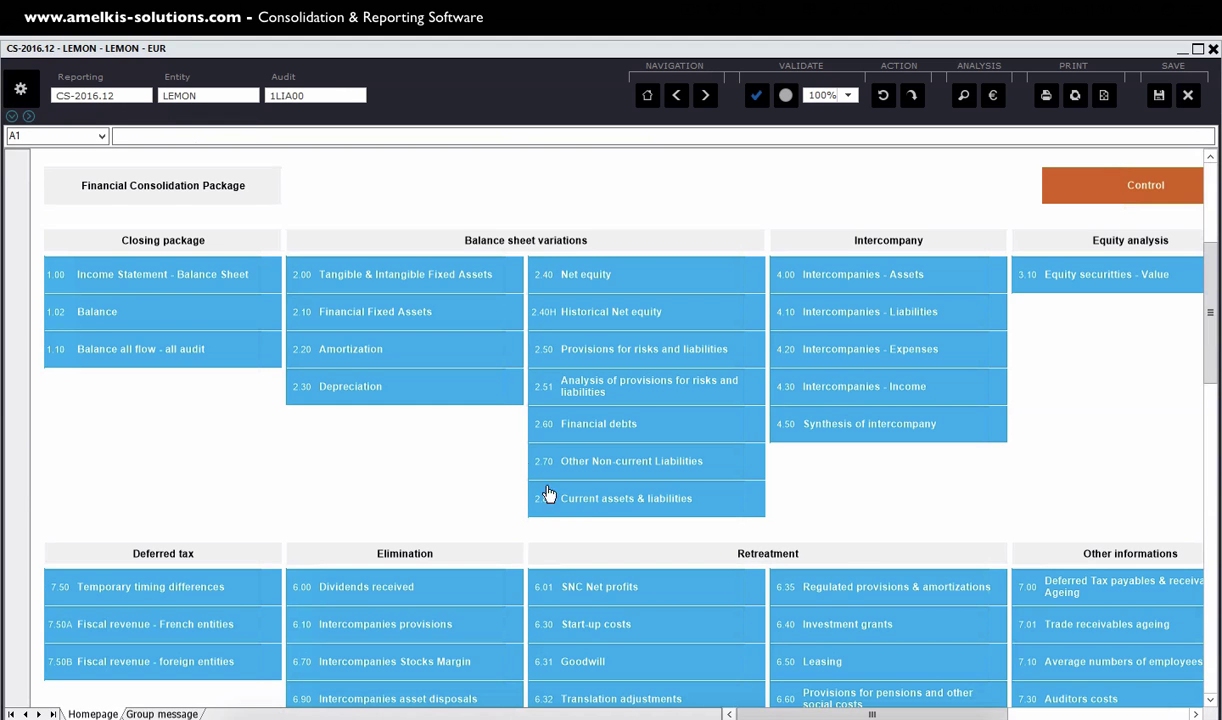
pyautogui.click(155, 273)
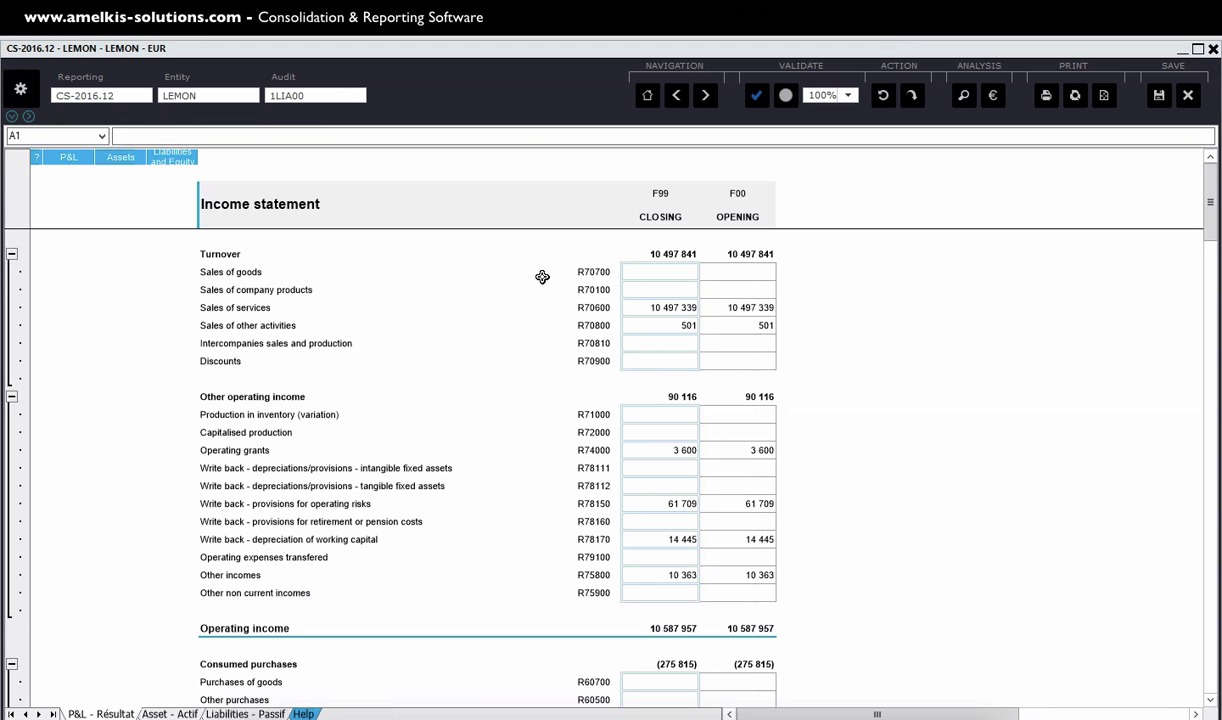
pyautogui.click(660, 307)
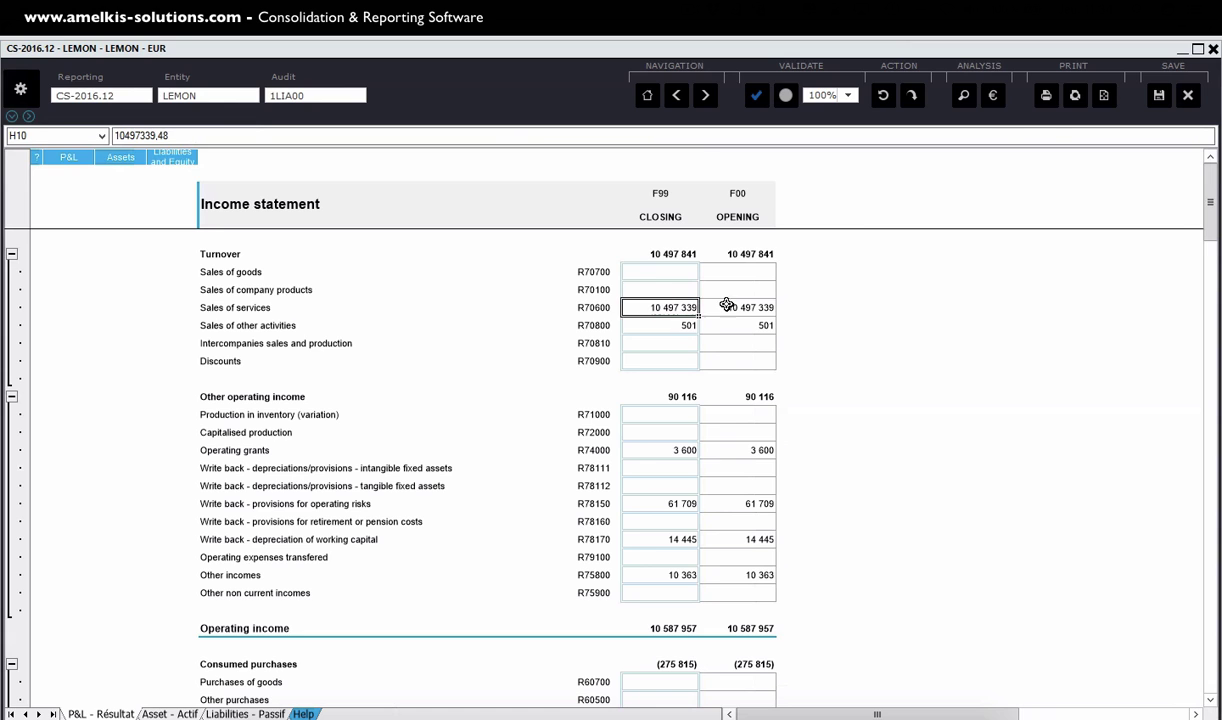
pyautogui.click(991, 96)
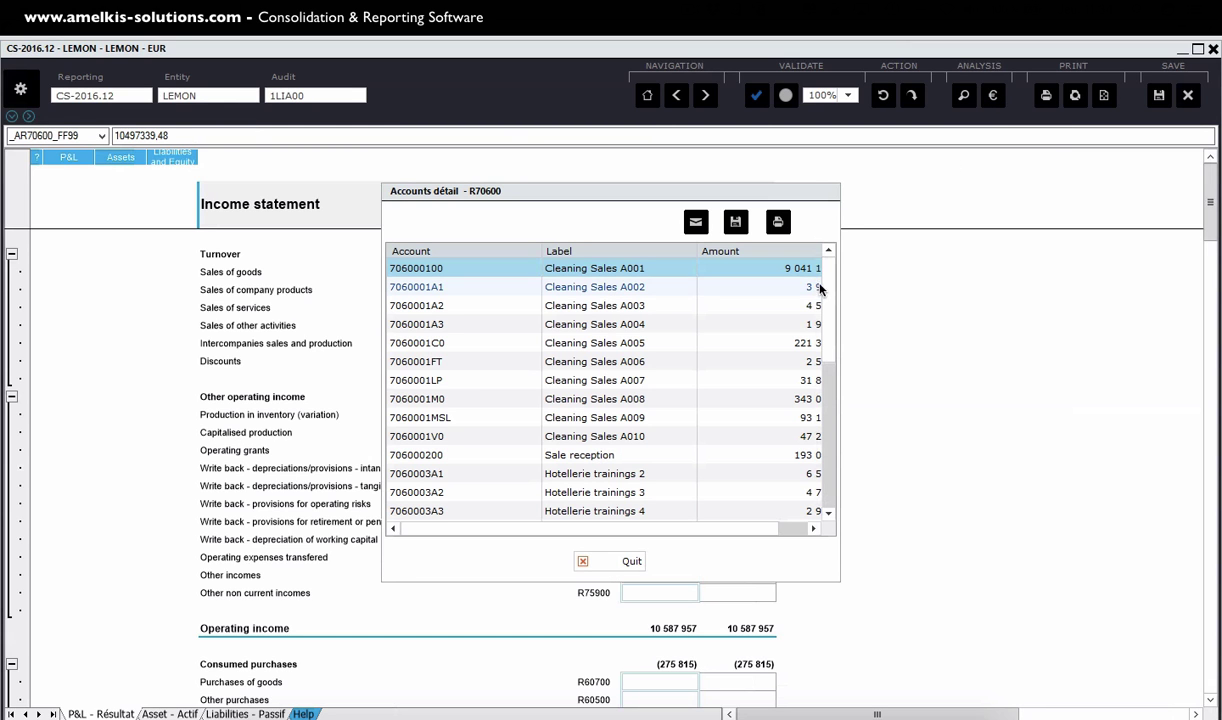
pyautogui.scroll(-2, 828, 318)
pyautogui.scroll(2, 828, 318)
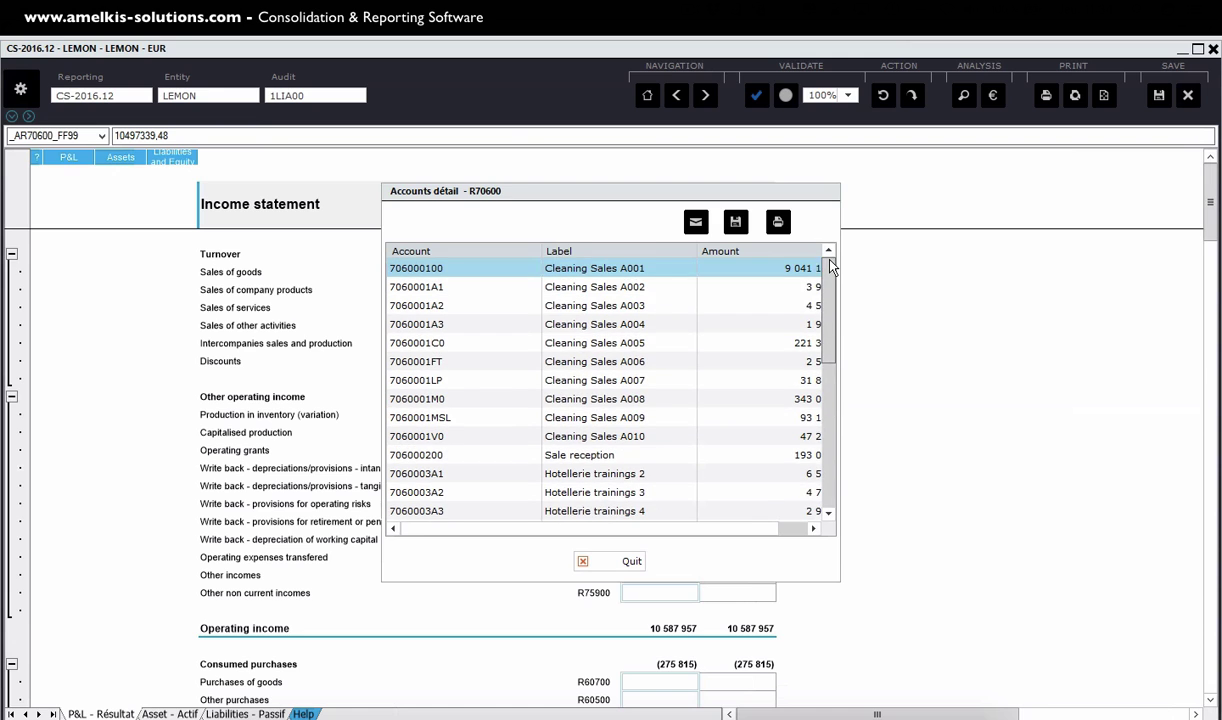
pyautogui.click(628, 563)
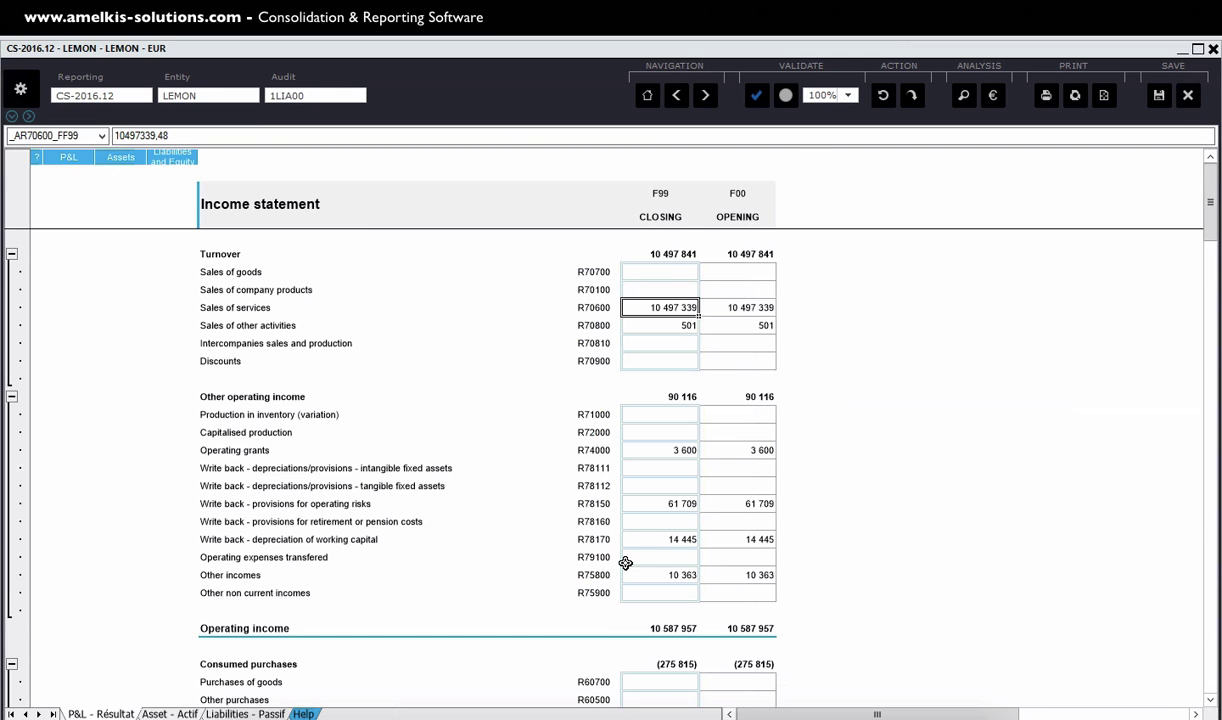
pyautogui.click(1192, 96)
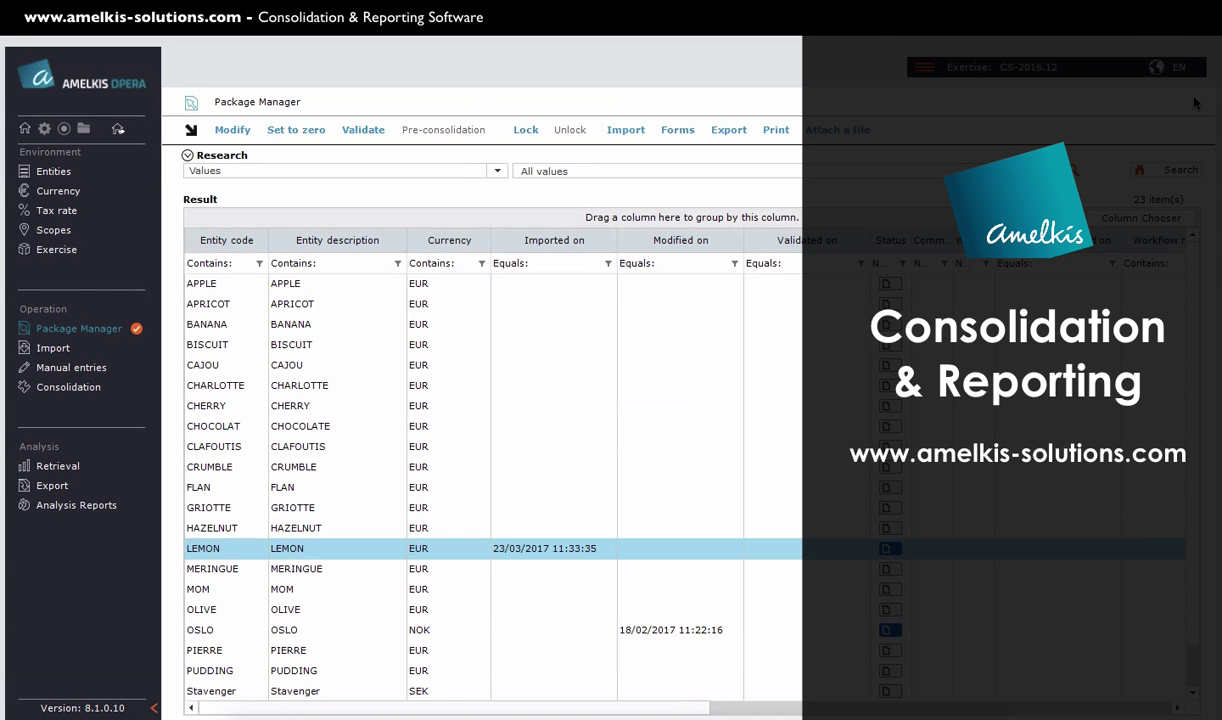